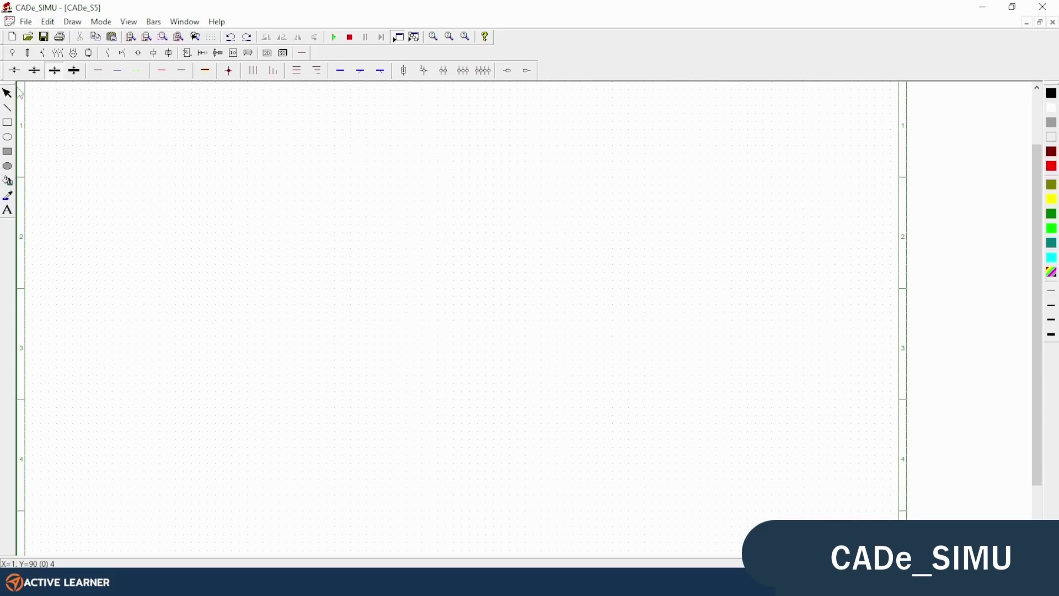
Place a five-terminal L1, L2, L3, N and PE power supply near the sheet's upper-left corner
left_click(13, 54)
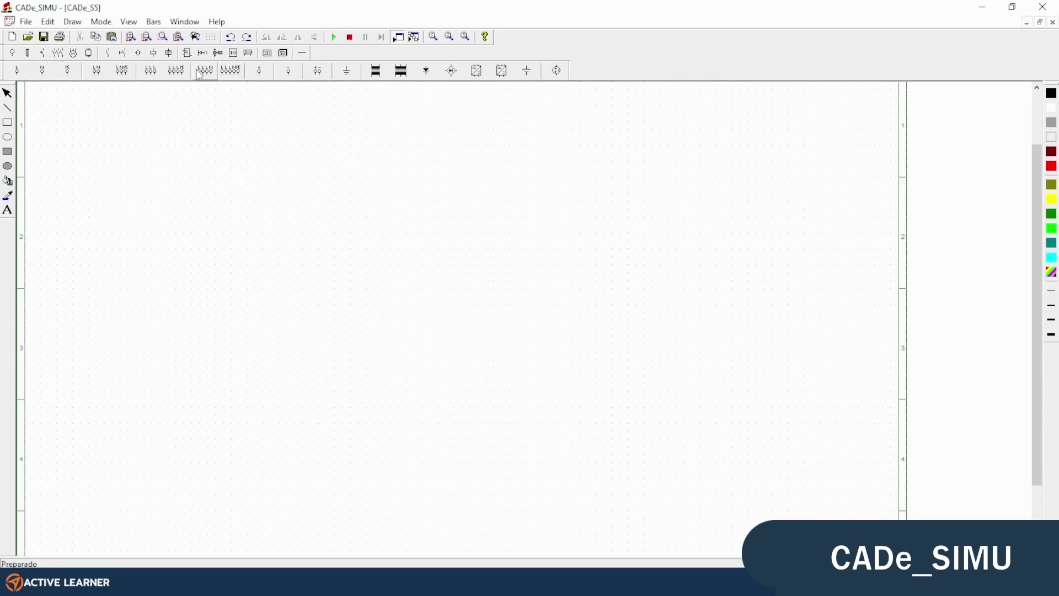
left_click(233, 75)
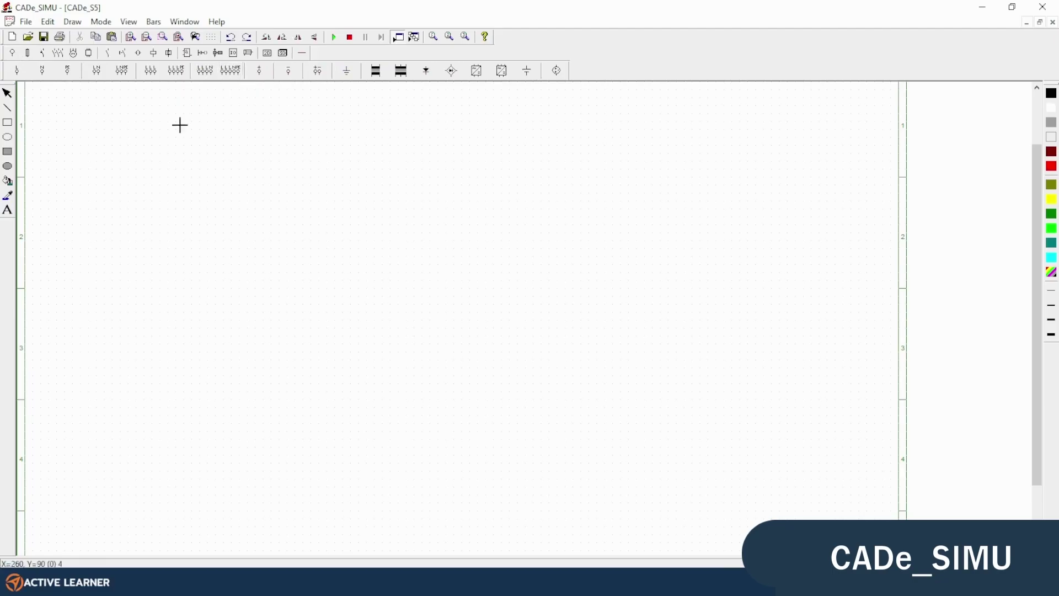
left_click(87, 142)
Place a three-pole thermal-magnetic circuit breaker below the supply, aligned with terminals L1, L2 and L3
left_click(40, 55)
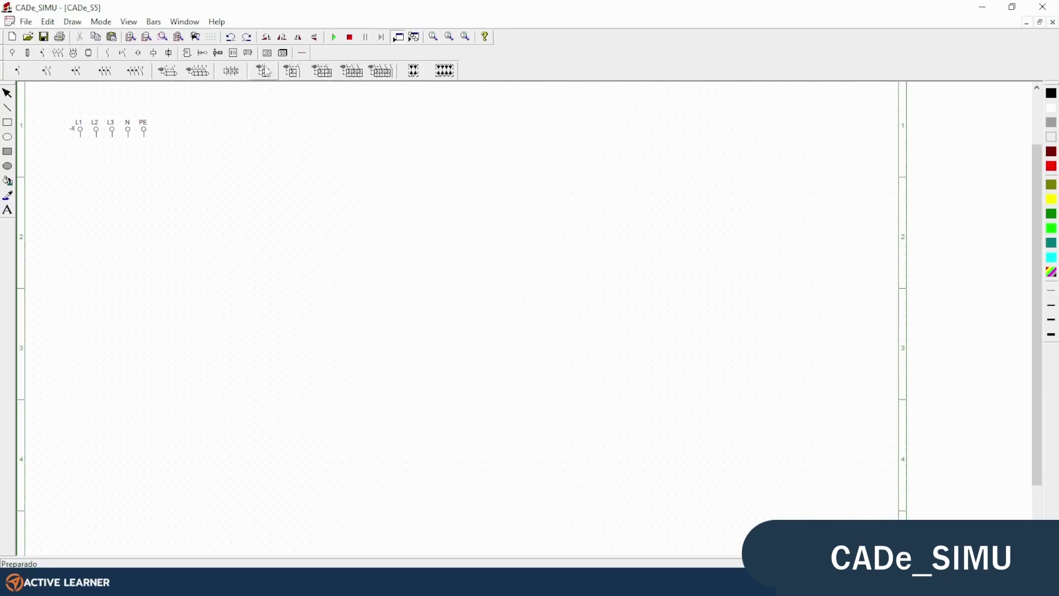
left_click(357, 71)
left_click(82, 186)
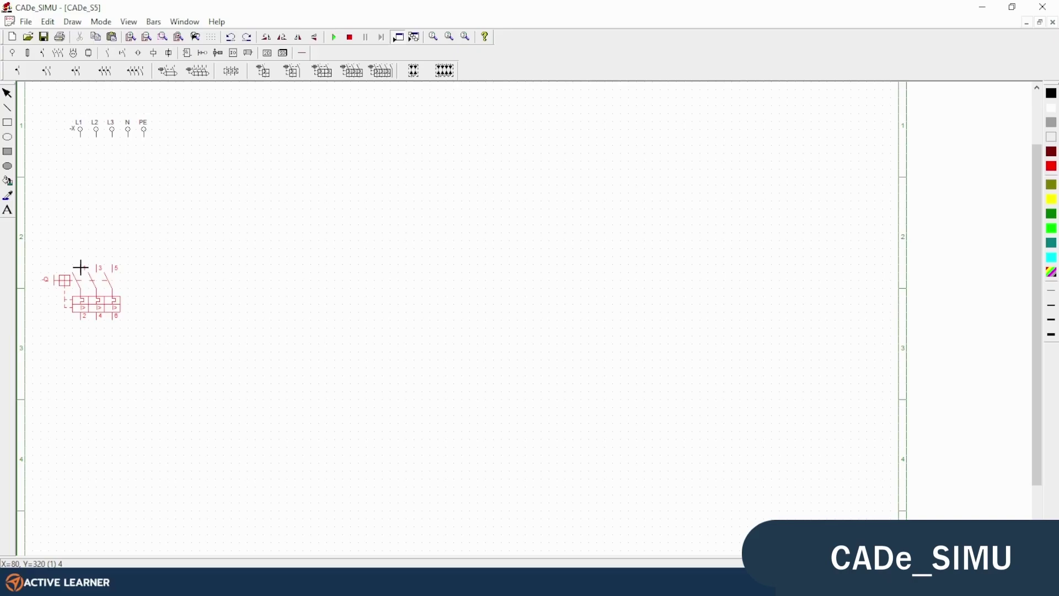
left_click(81, 266)
Place a three-pole set of KM contactor power contacts directly below the circuit breaker
left_click(58, 53)
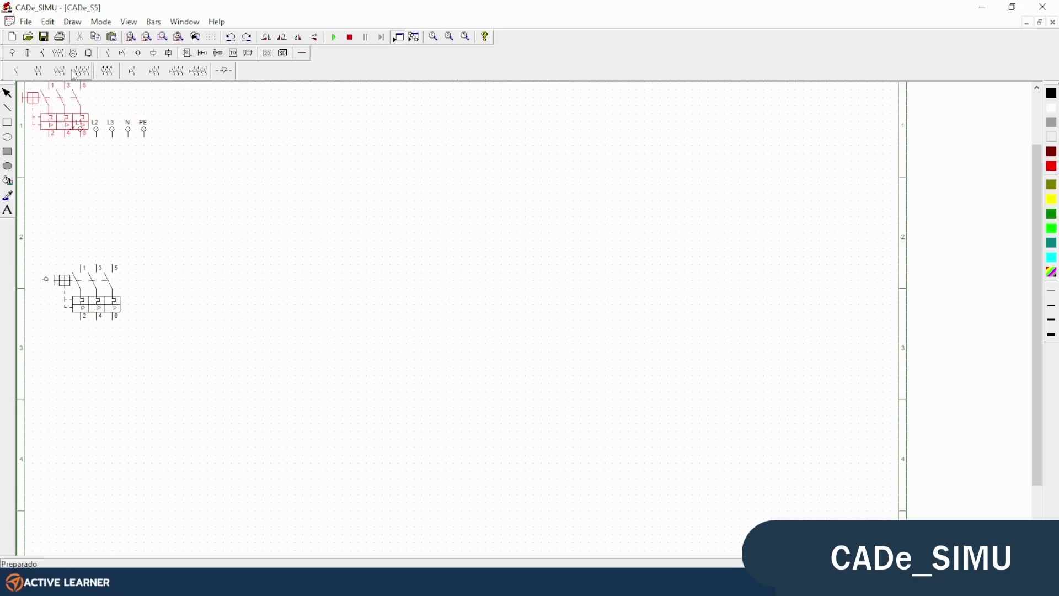
left_click(60, 72)
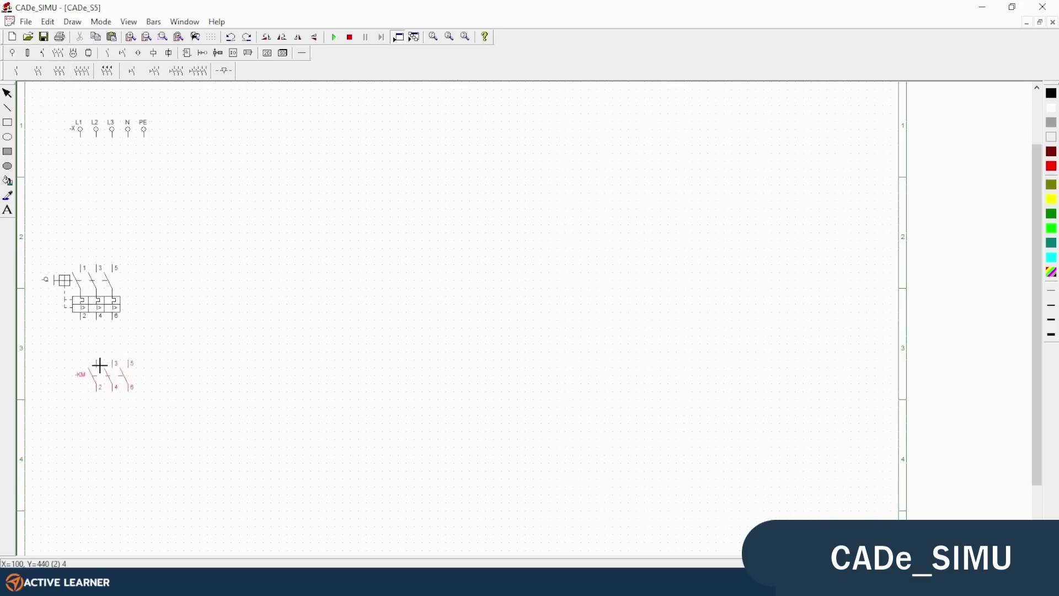
left_click(85, 348)
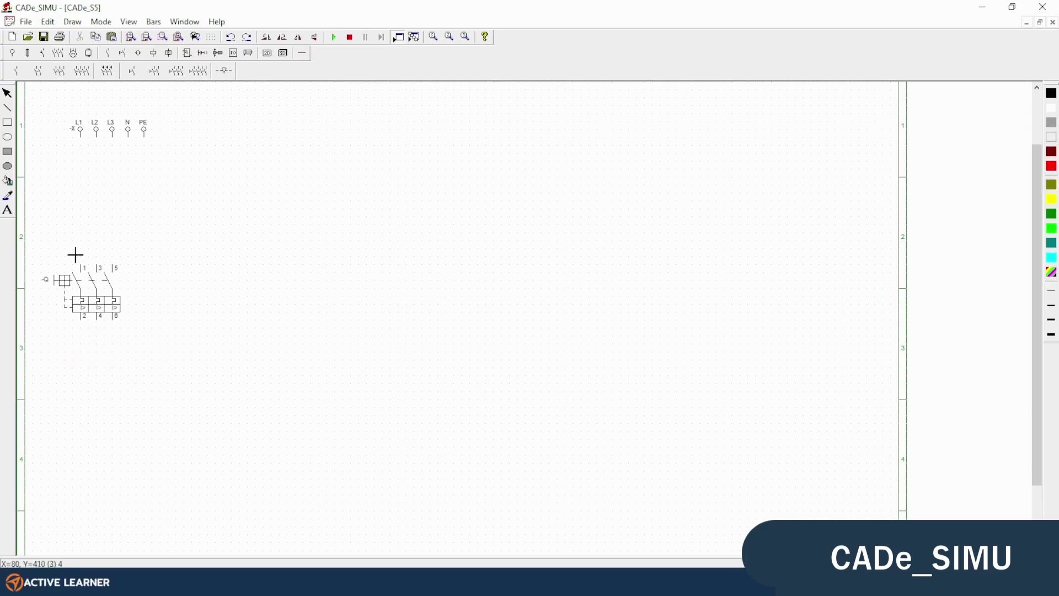
Place a three-pole thermal overload relay below the contactor and a three-phase motor beneath it
left_click(44, 58)
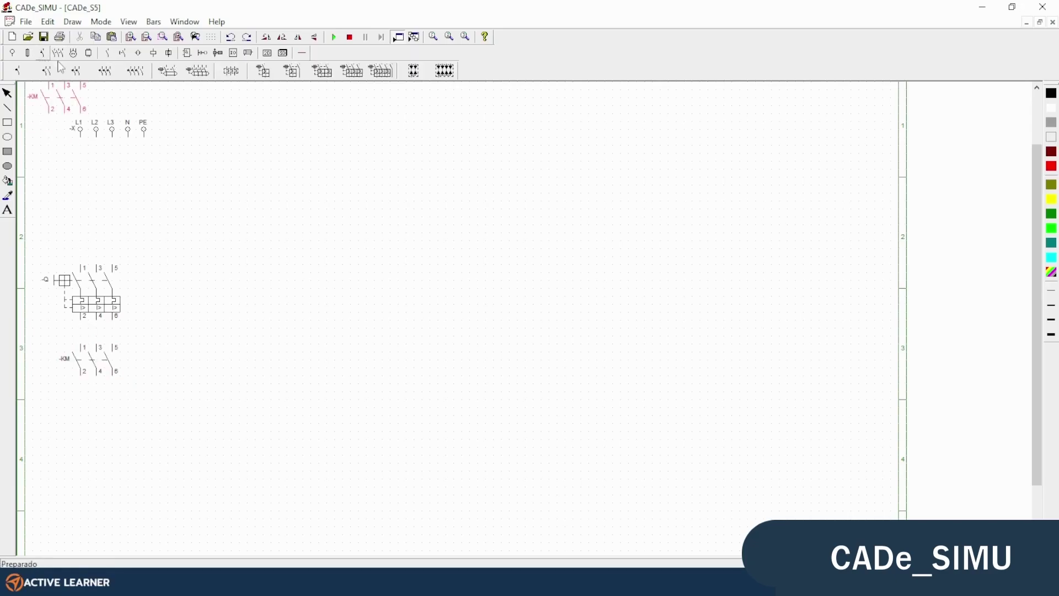
left_click(231, 71)
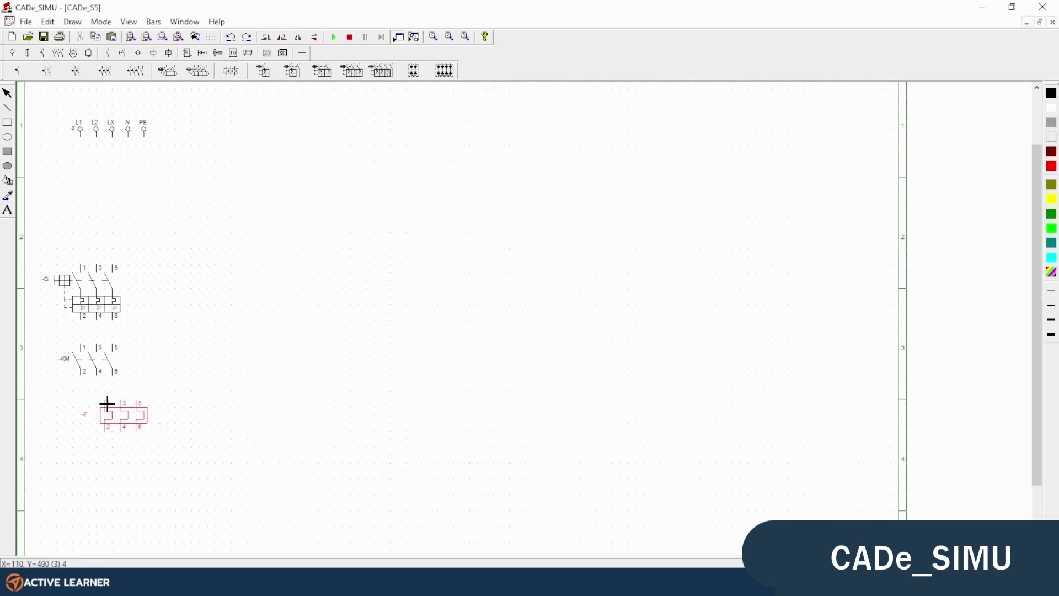
left_click(83, 405)
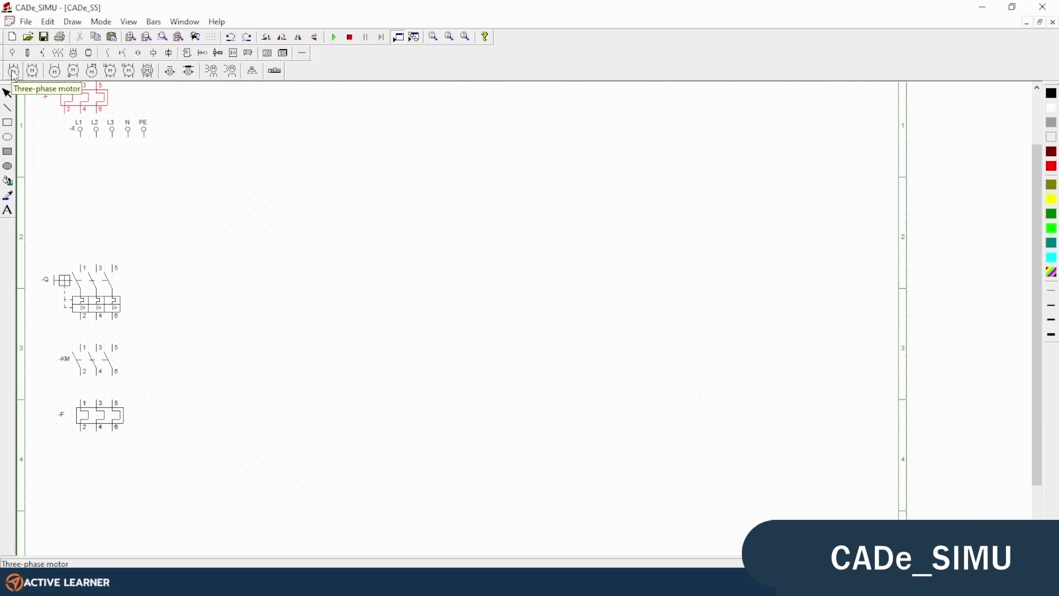
left_click(14, 72)
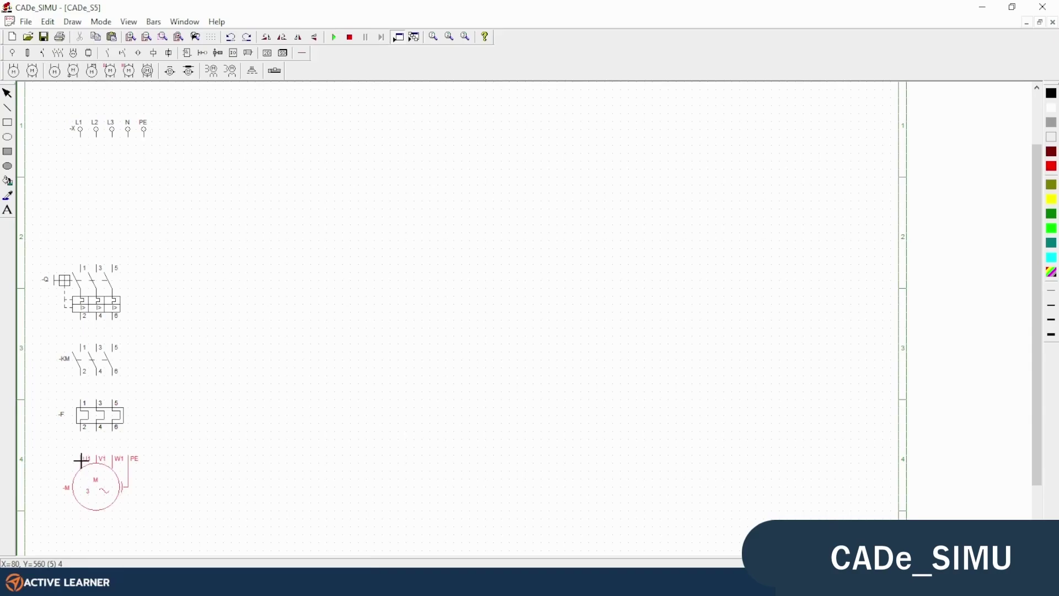
left_click(80, 459)
Place a pilot signal lamp beside the power circuit and rotate it to a horizontal orientation
left_click(154, 54)
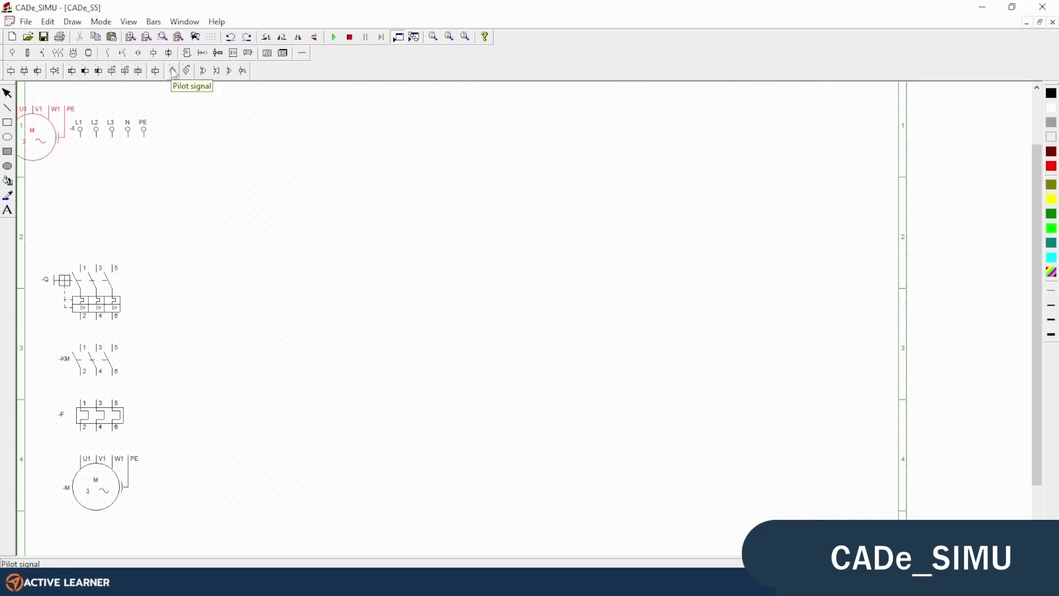
left_click(174, 72)
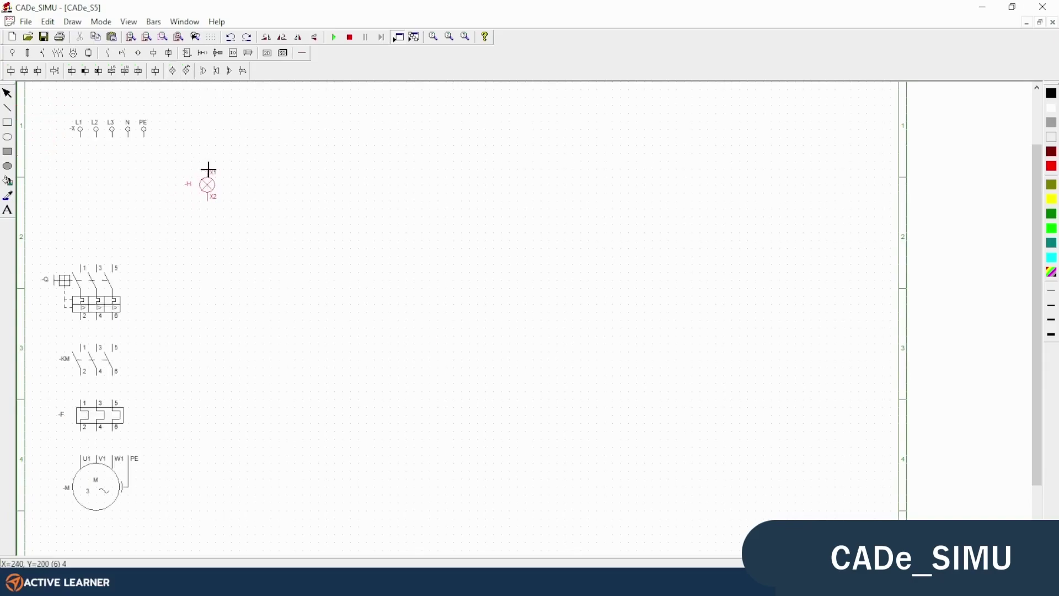
left_click(234, 226)
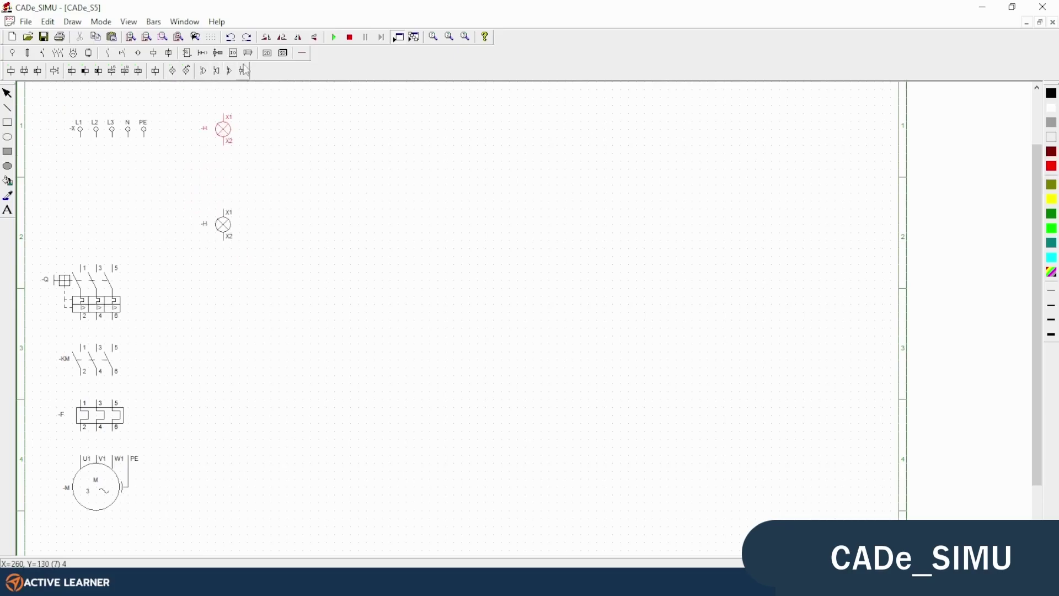
left_click(265, 38)
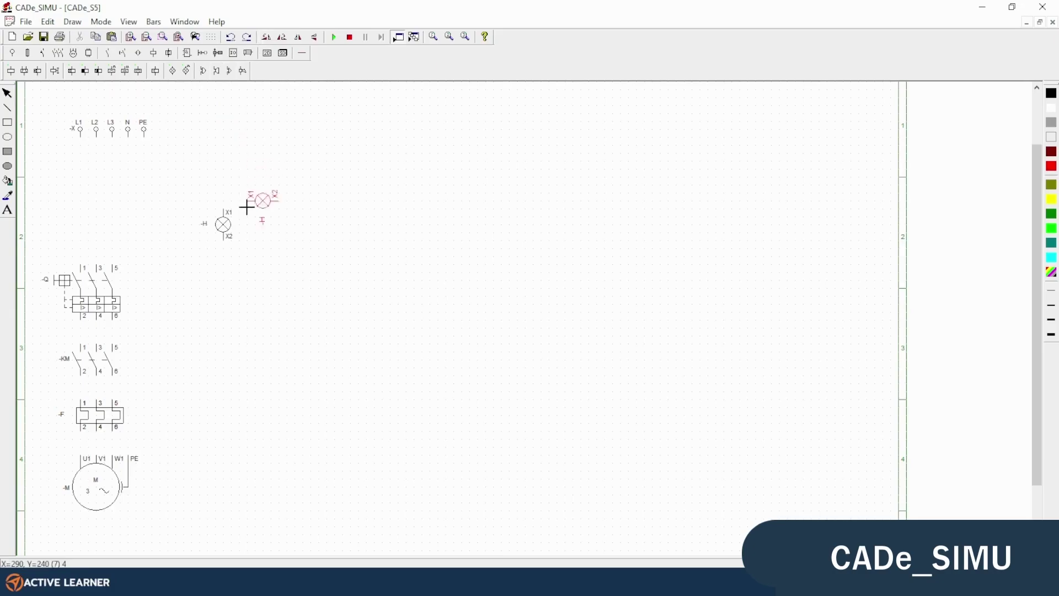
key("Escape")
left_click(229, 228)
left_click(265, 37)
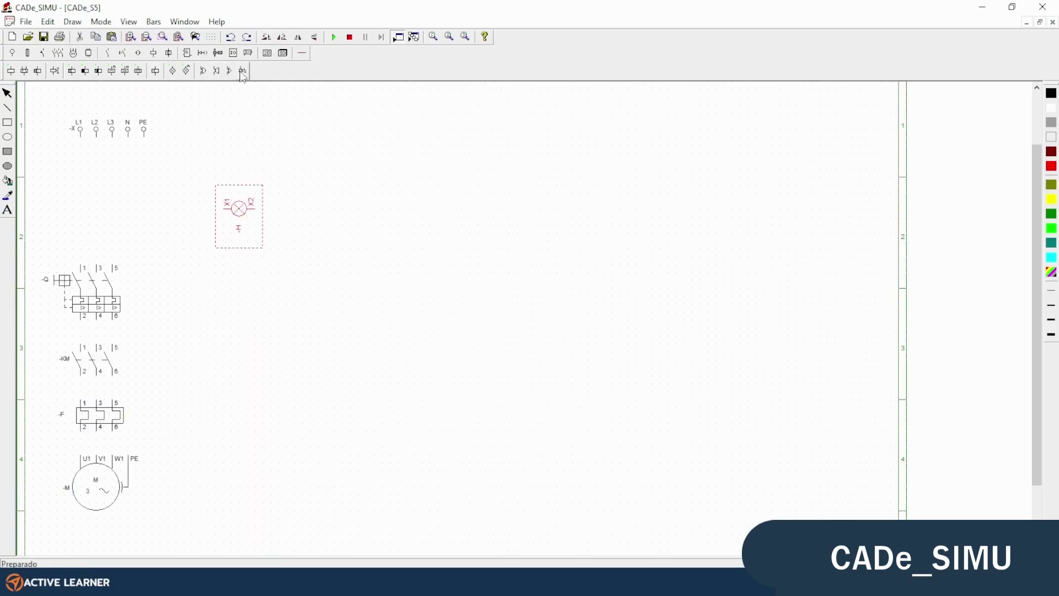
Add two more horizontal pilot signal lamps in a column below the first one
left_click(172, 72)
left_click(266, 37)
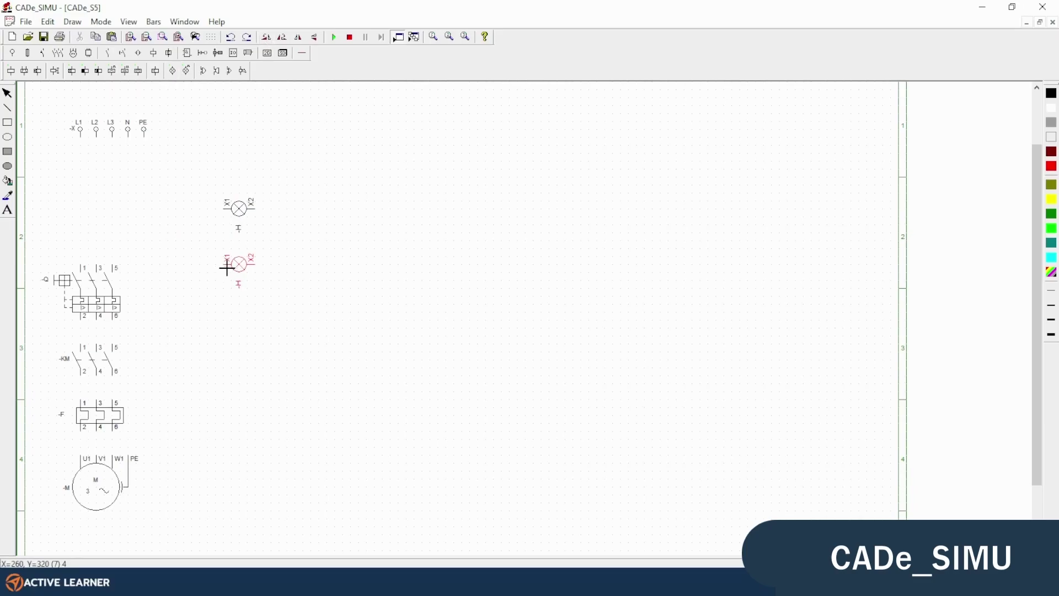
left_click(227, 267)
left_click(226, 326)
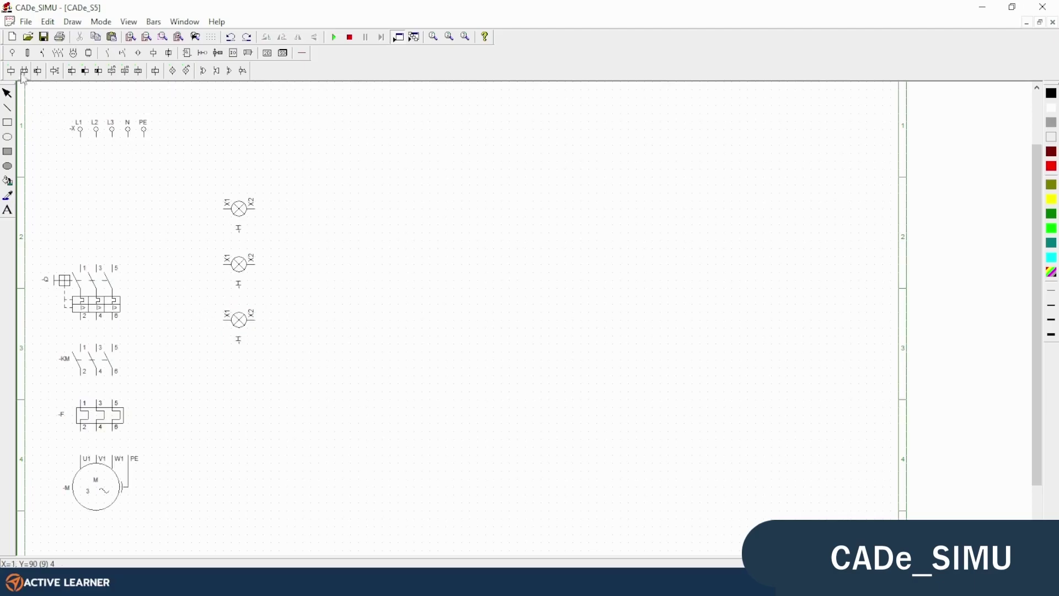
Place a three-pole fuse, rotate it horizontal and position it between the phase lines and the pilot lamps
left_click(27, 54)
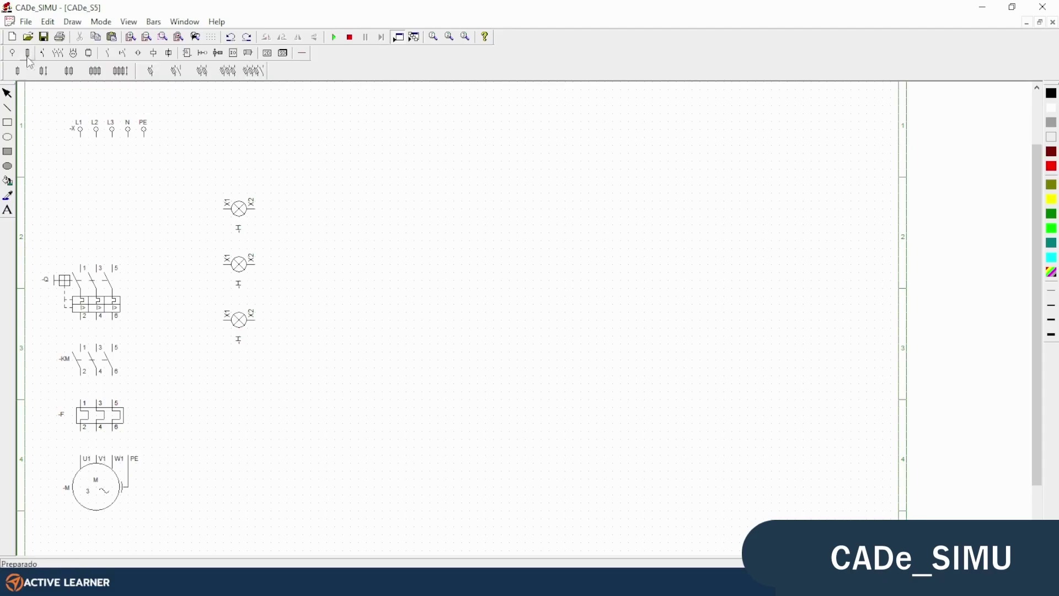
left_click(94, 72)
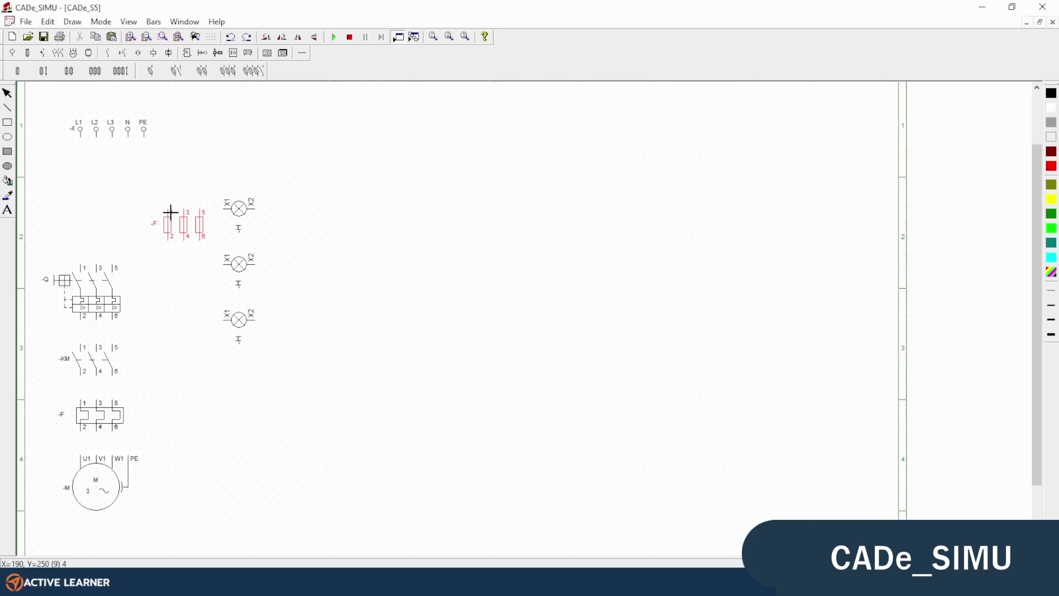
left_click(170, 212)
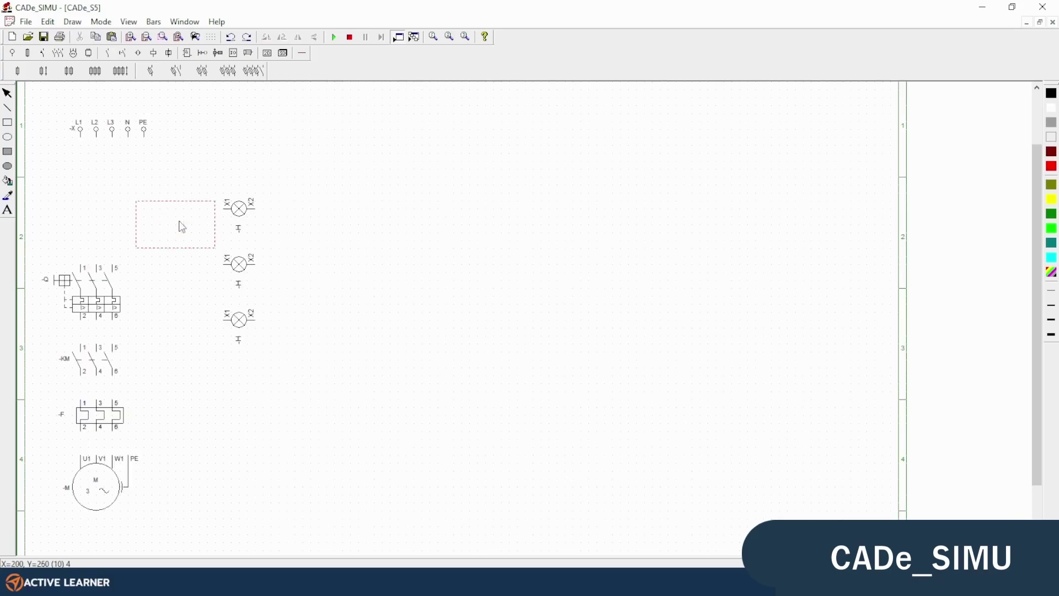
left_click(266, 37)
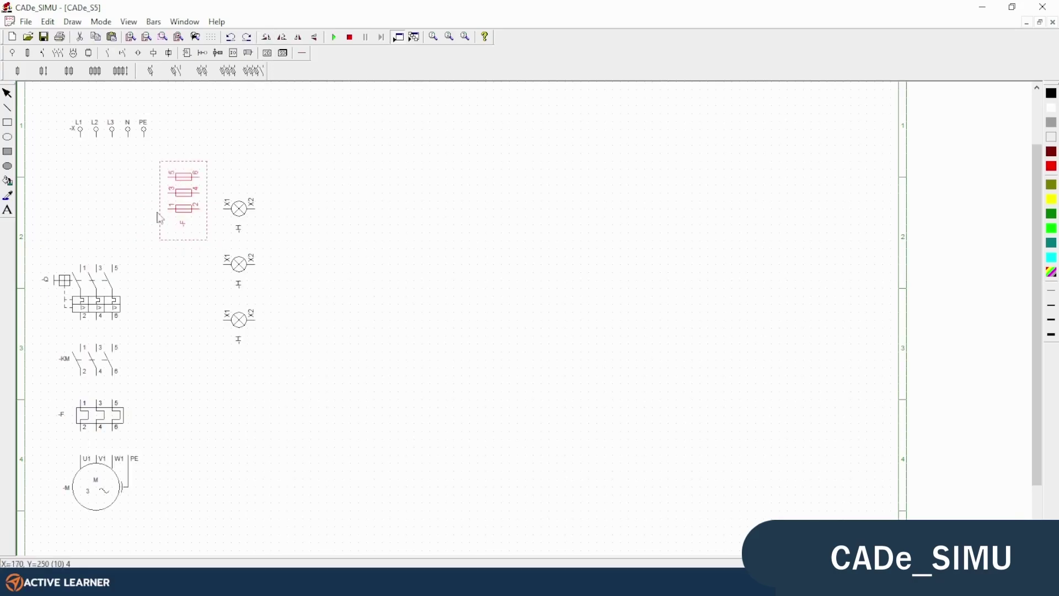
left_click_drag(184, 199, 175, 232)
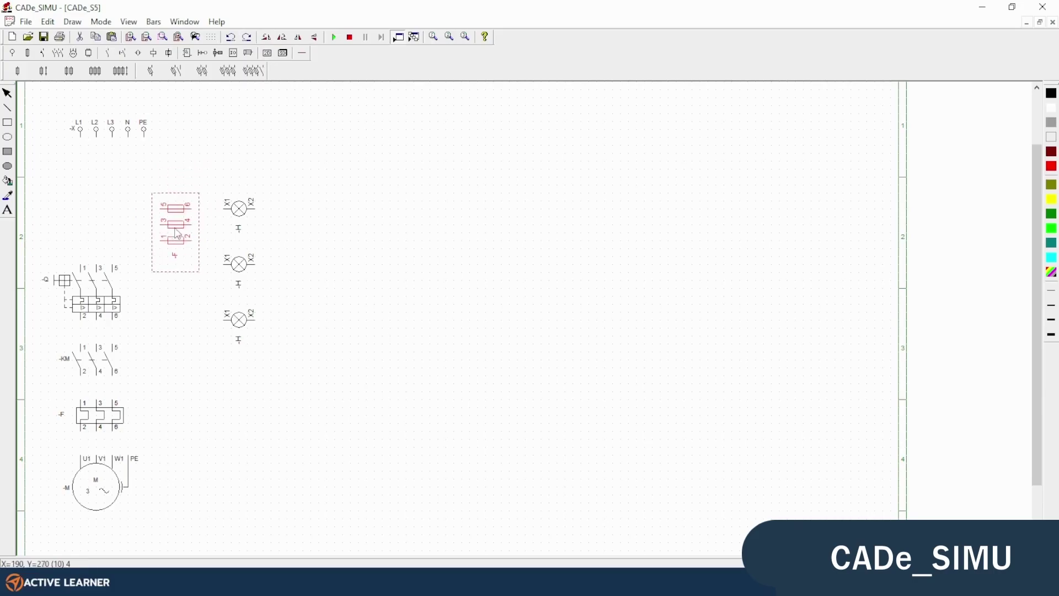
left_click(313, 256)
Wire L1, L2 and L3 down through the breaker, contactor and overload relay to motor terminals U1, V1 and W1
left_click(302, 53)
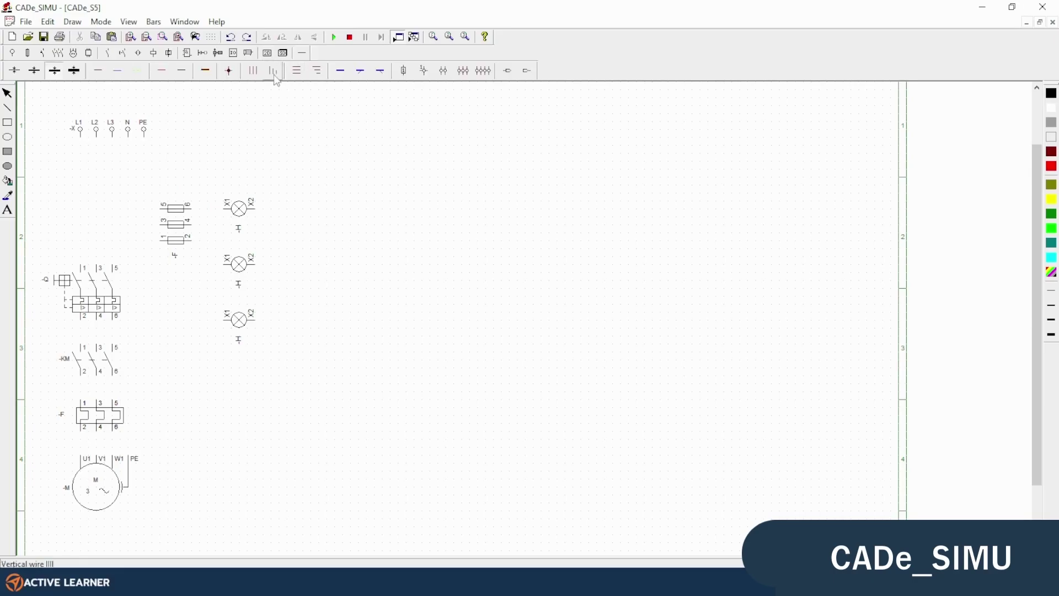
left_click(254, 70)
left_click_drag(81, 135, 81, 266)
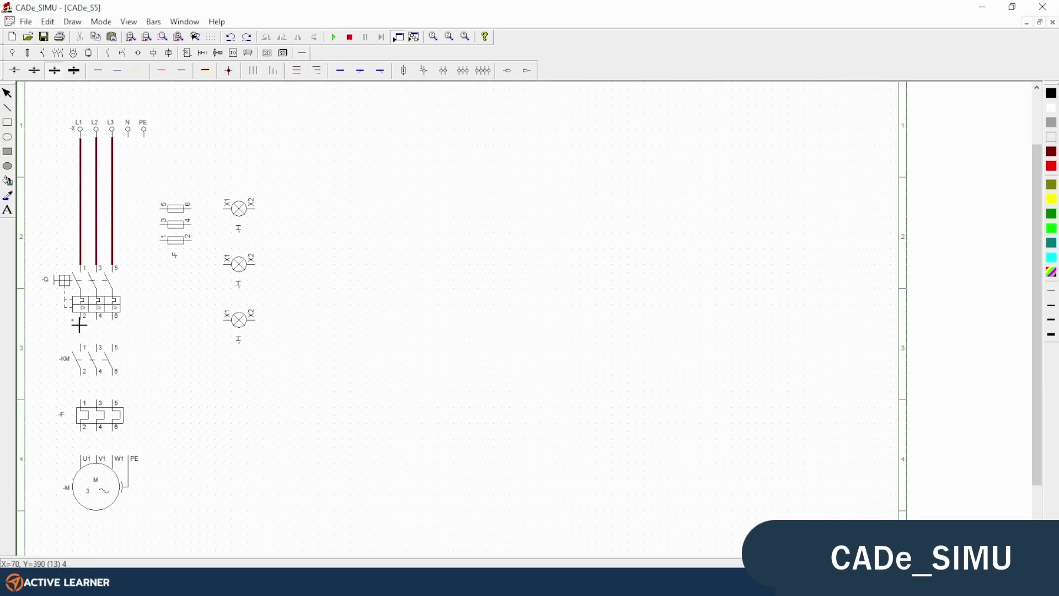
left_click_drag(81, 325, 84, 346)
left_click_drag(82, 379, 85, 455)
Connect the supply's PE terminal to the motor's PE terminal with the green earth wire
left_click(228, 70)
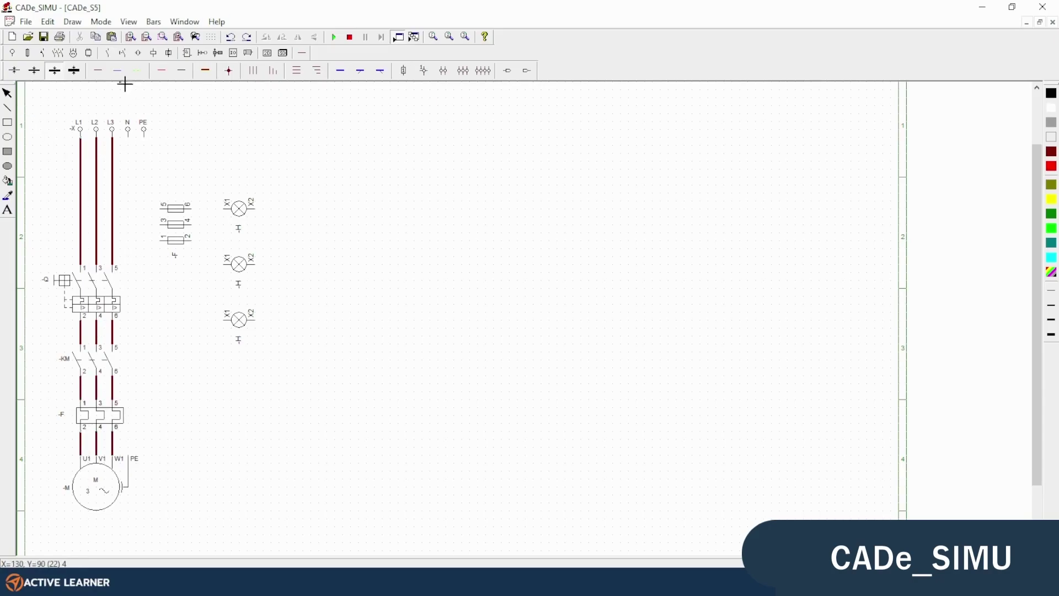
left_click(137, 71)
mouse_move(144, 130)
left_mouse_down()
mouse_move(149, 429)
mouse_move(133, 444)
mouse_move(135, 465)
left_mouse_up()
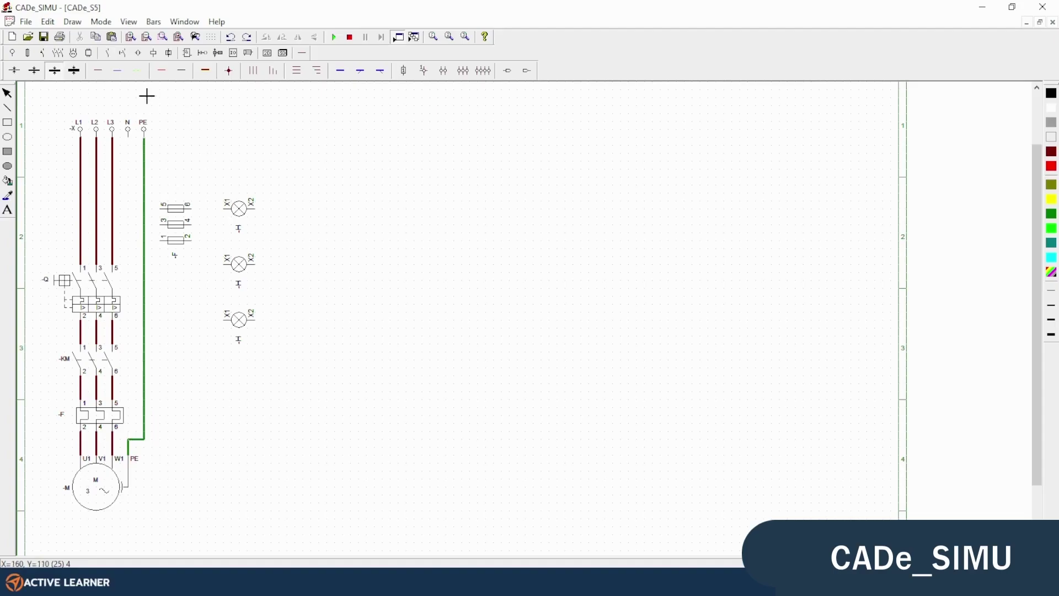
Connect fuse terminals 5, 3 and 1 to the L1, L2 and L3 lines respectively with phase wires
left_click(99, 71)
left_click_drag(161, 209, 81, 209)
left_click_drag(161, 225, 96, 225)
left_click_drag(160, 240, 114, 242)
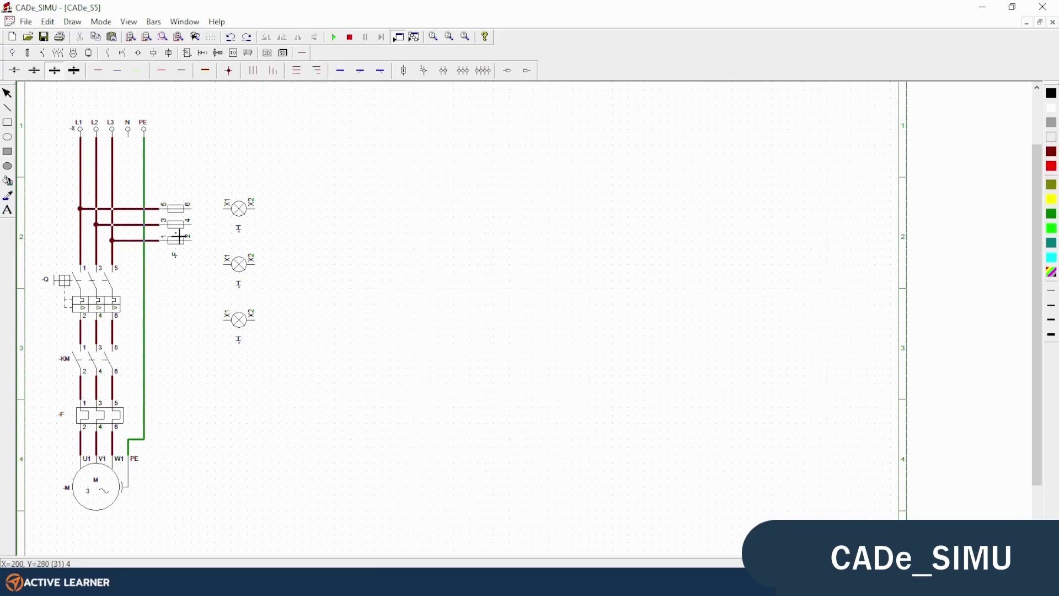
Wire fuse outputs 6, 4 and 2 to the X1 terminals of the upper, middle and lower pilot lamps
mouse_move(223, 209)
left_mouse_down()
mouse_move(193, 208)
mouse_move(213, 226)
left_mouse_up()
left_click_drag(215, 226, 219, 267)
mouse_move(197, 243)
left_mouse_down()
mouse_move(210, 243)
mouse_move(206, 320)
mouse_move(225, 319)
left_mouse_up()
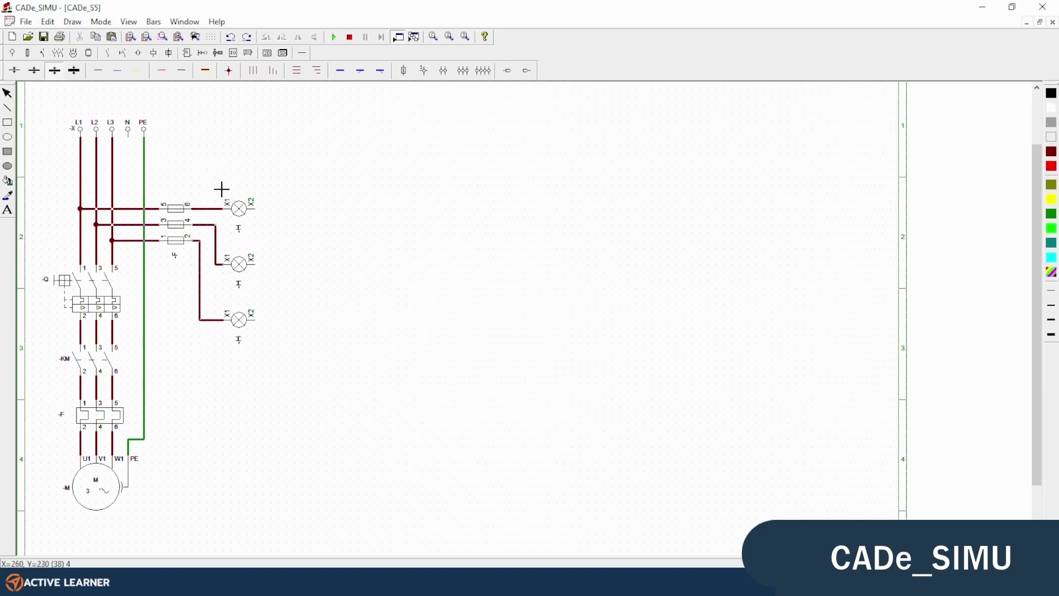
Run a blue neutral line from terminal N past the lamps and connect all three lamps' X2 terminals to it
mouse_move(128, 131)
left_mouse_down()
mouse_move(130, 152)
mouse_move(319, 157)
left_mouse_up()
left_click_drag(257, 322, 299, 249)
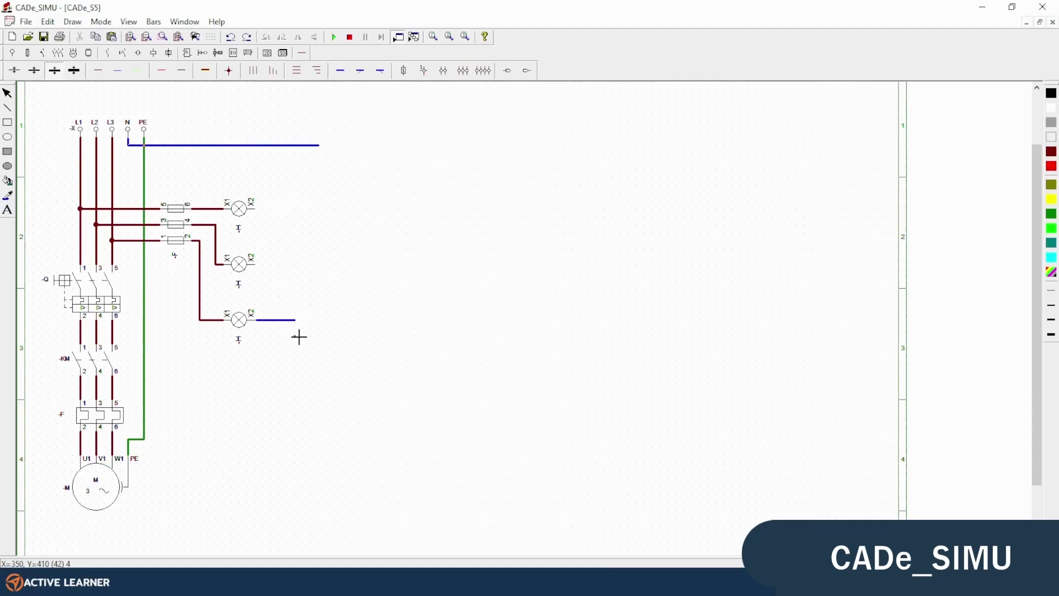
left_click(283, 323)
key("Delete")
left_click(117, 71)
left_click_drag(287, 320, 288, 146)
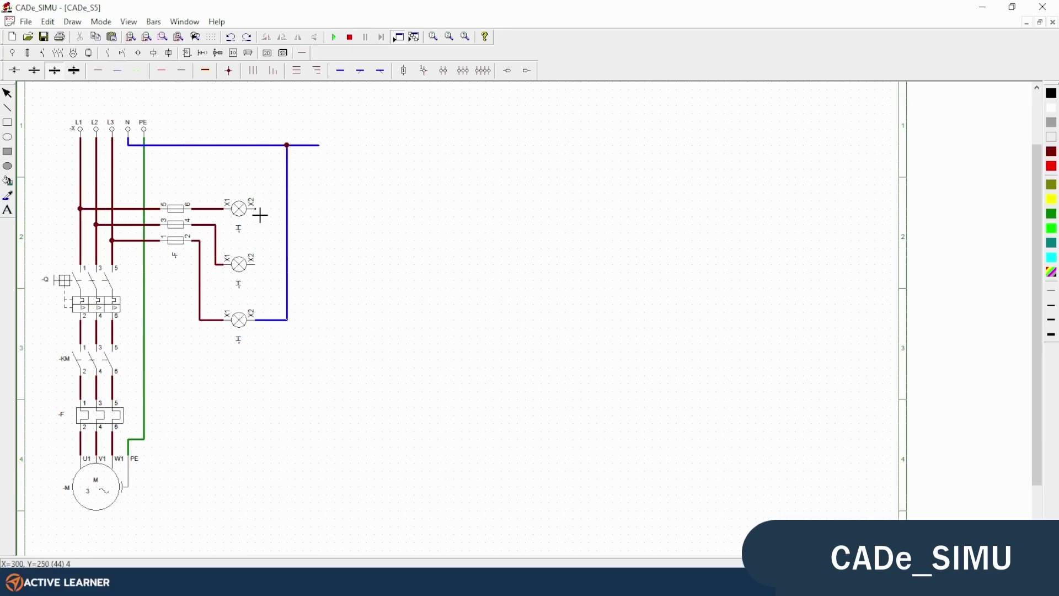
left_click_drag(257, 209, 288, 209)
left_click_drag(258, 267, 286, 264)
Place a two-pole thermal-magnetic circuit breaker, rotate it horizontal and position it beside the neutral line's free end
left_click(41, 53)
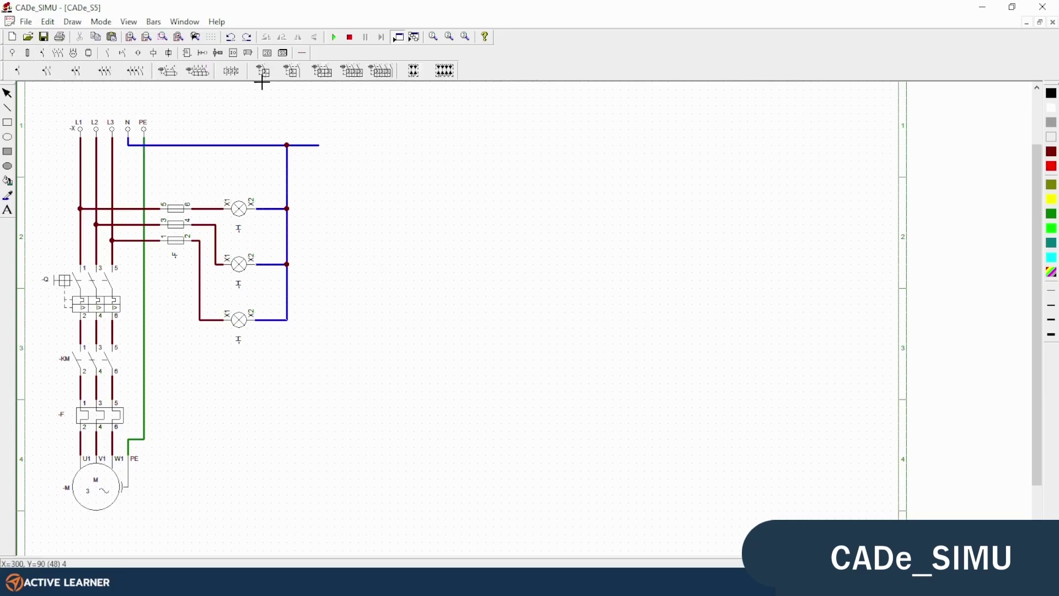
left_click(324, 75)
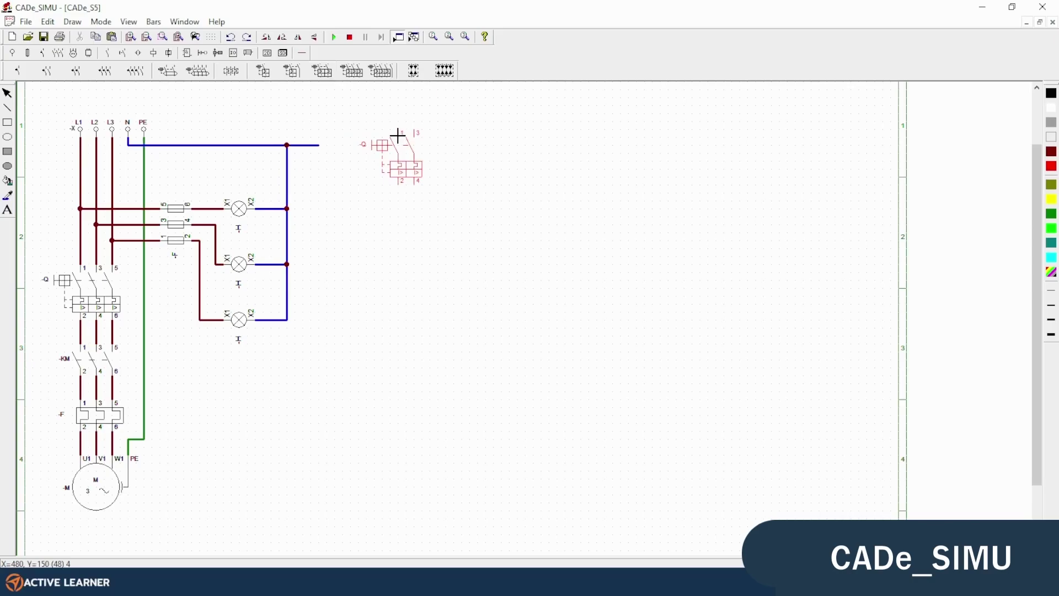
left_click(397, 135)
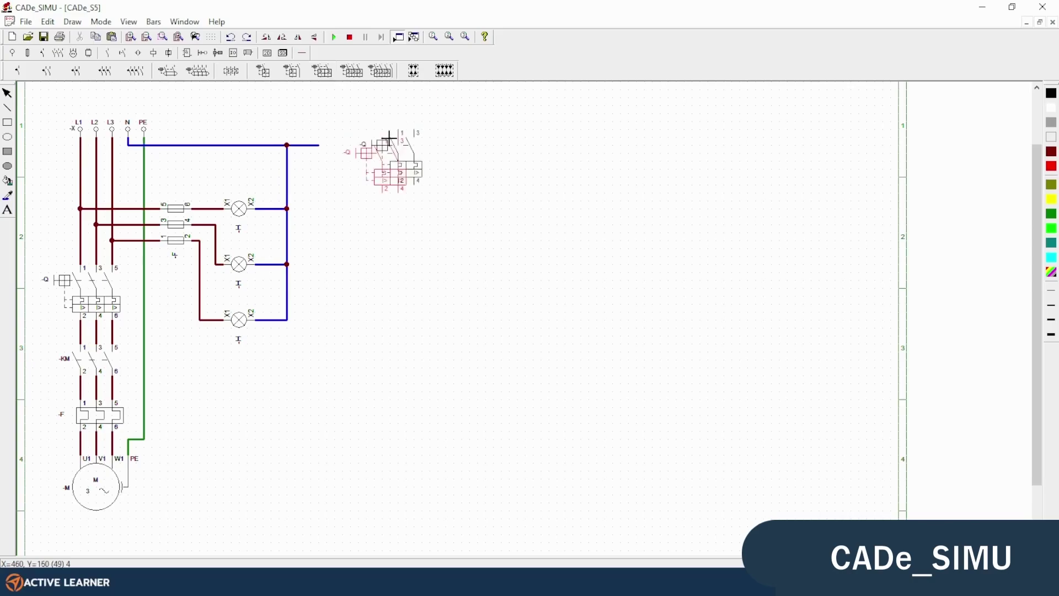
left_click(266, 37)
left_click_drag(443, 130, 378, 165)
left_click(394, 271)
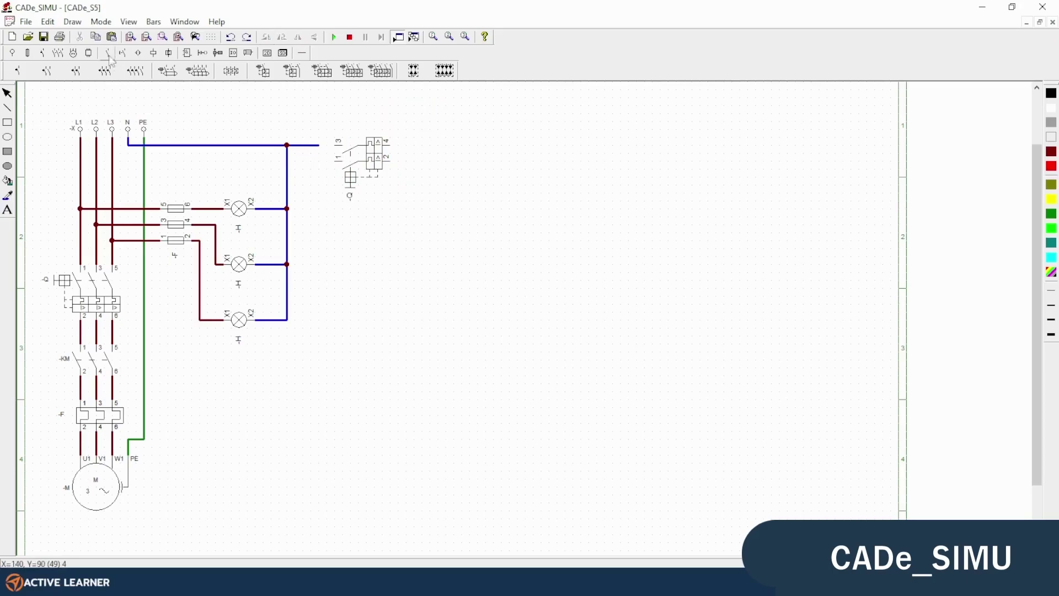
Wire the two-pole breaker with neutral to terminal 3, L1 to terminal 1, and a long horizontal phase line from terminal 2
left_click(15, 53)
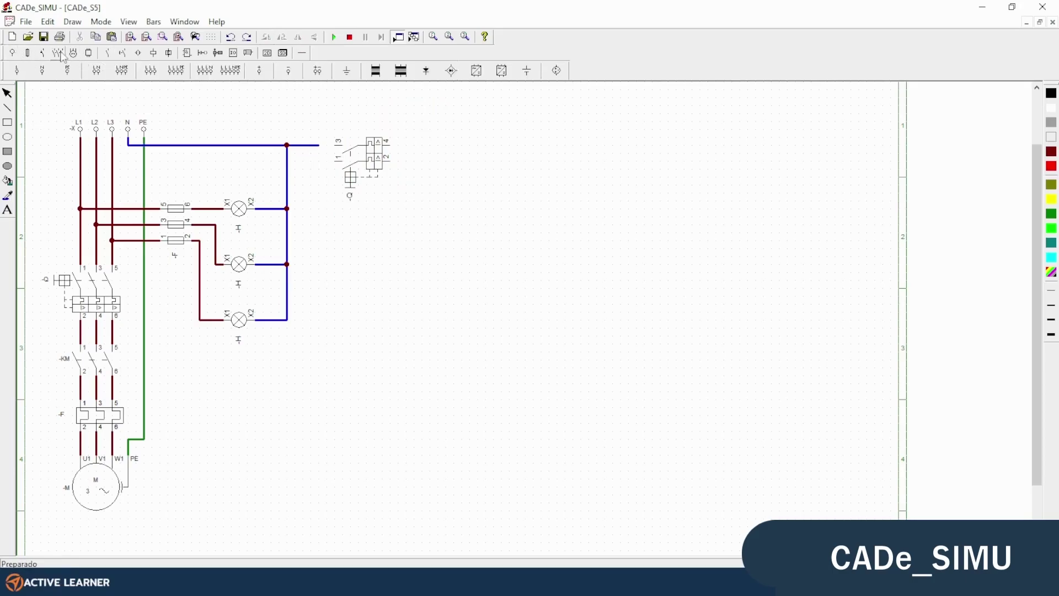
left_click(303, 53)
left_click(117, 70)
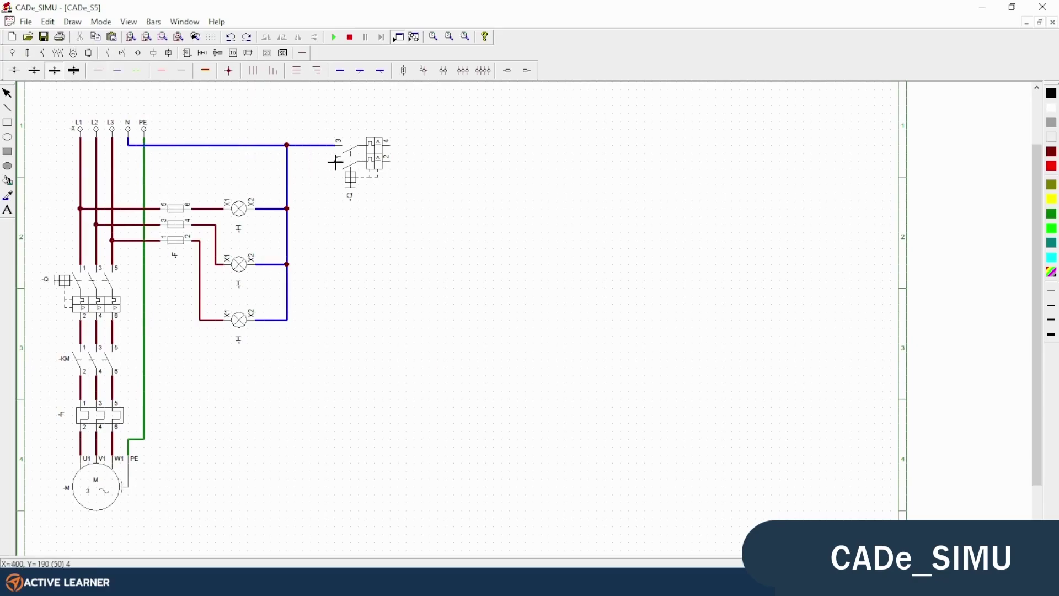
left_click(78, 161)
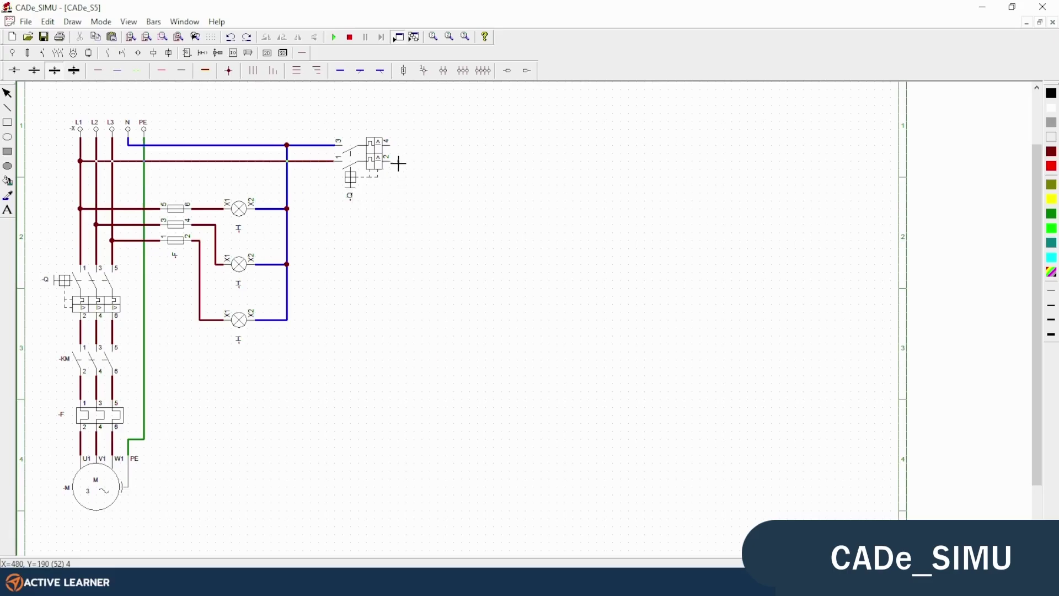
left_click_drag(396, 162, 679, 162)
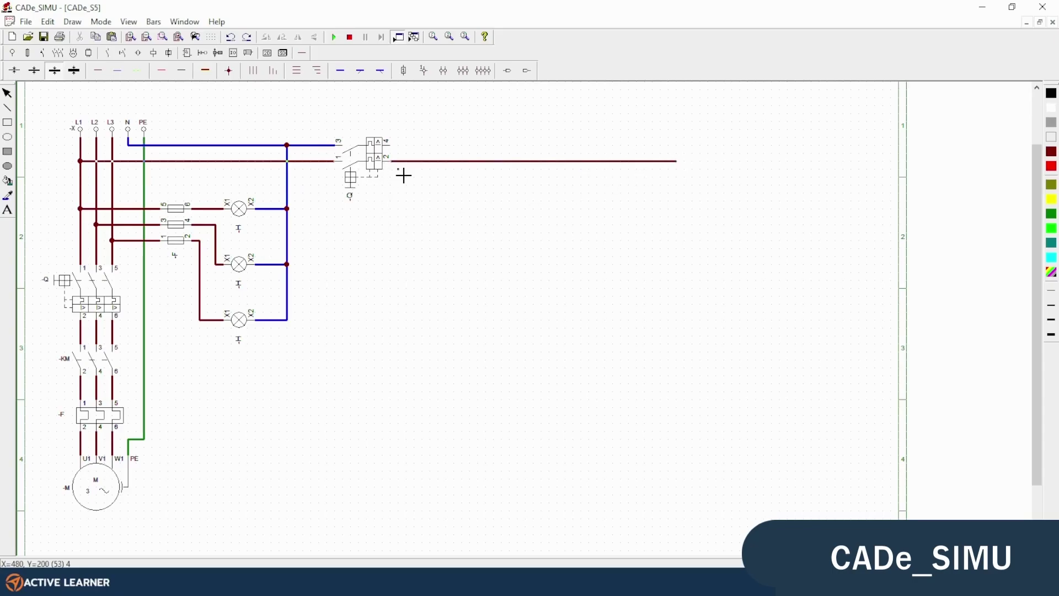
Place a normally closed thermal overload contact (95-96) below the control phase line, near the two-pole breaker
left_click(42, 55)
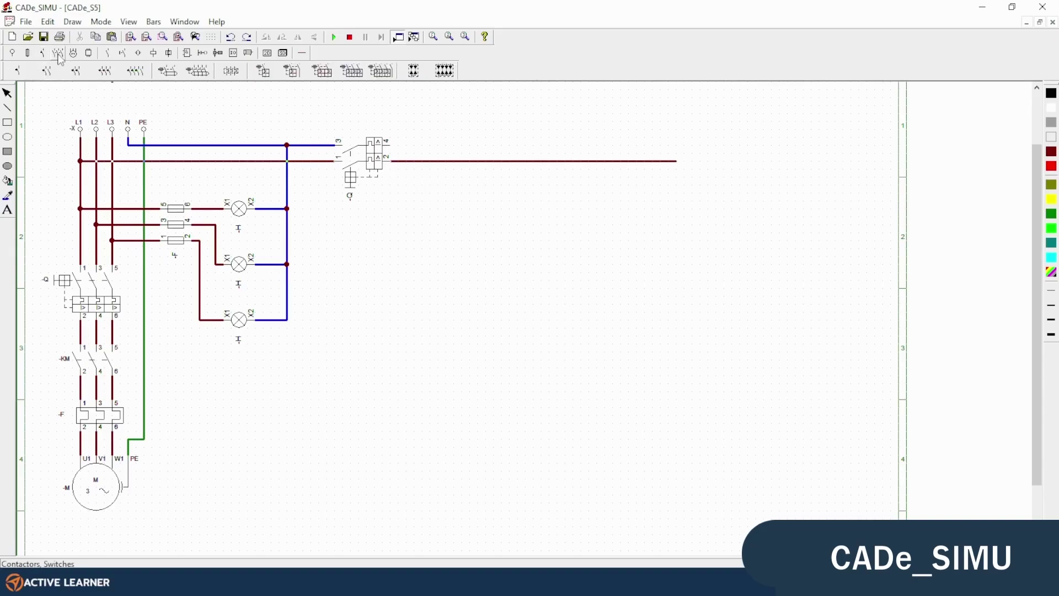
left_click(106, 58)
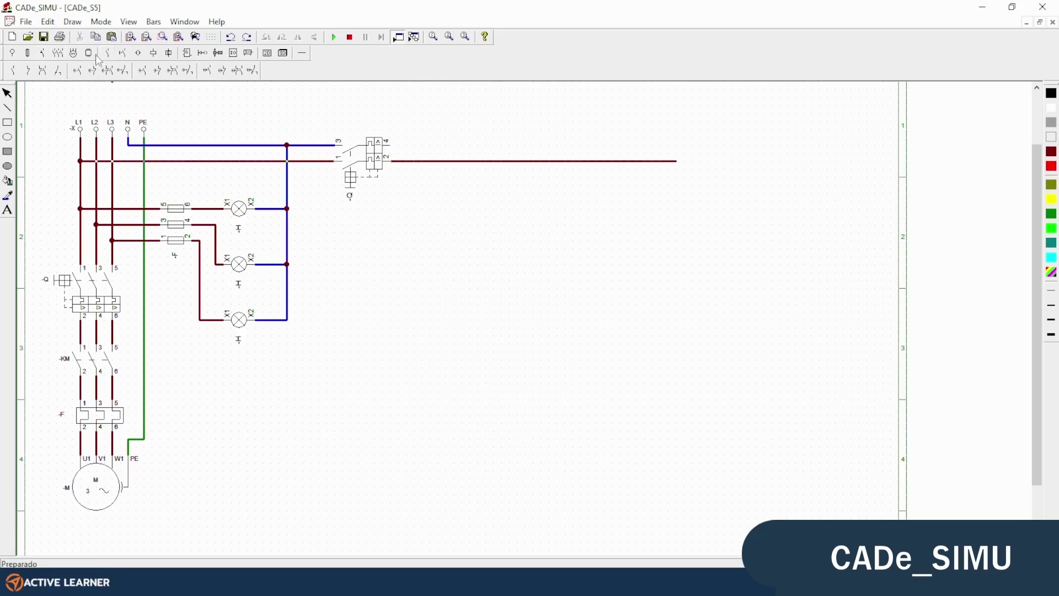
left_click(123, 53)
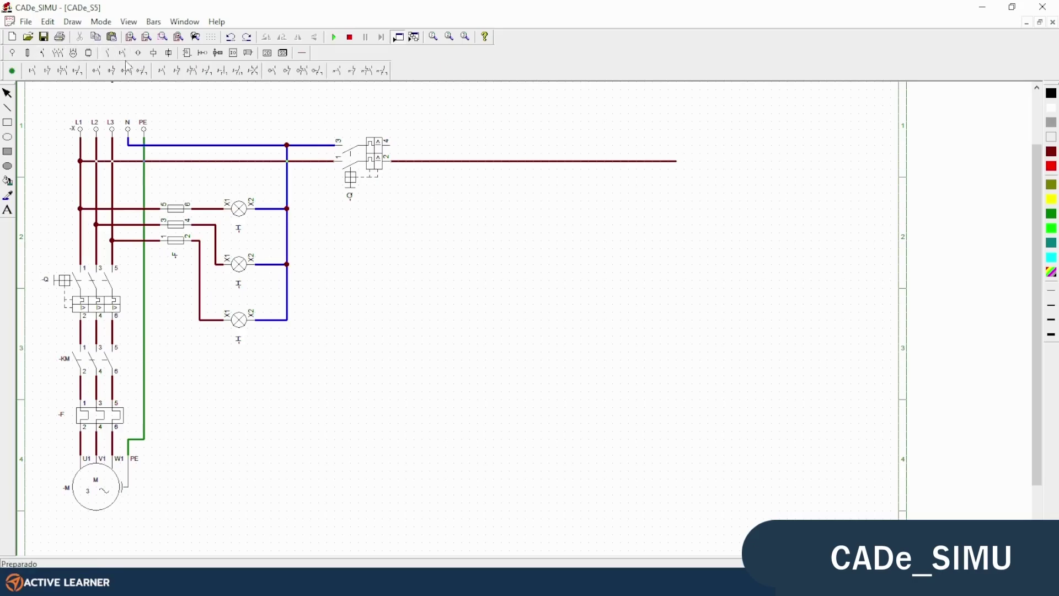
left_click(358, 72)
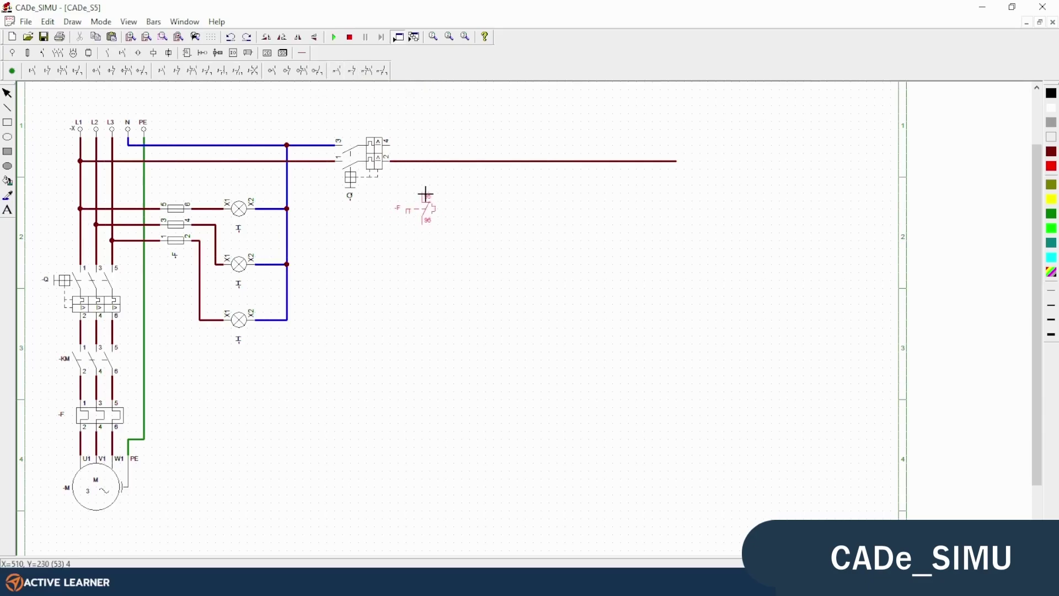
left_click(426, 194)
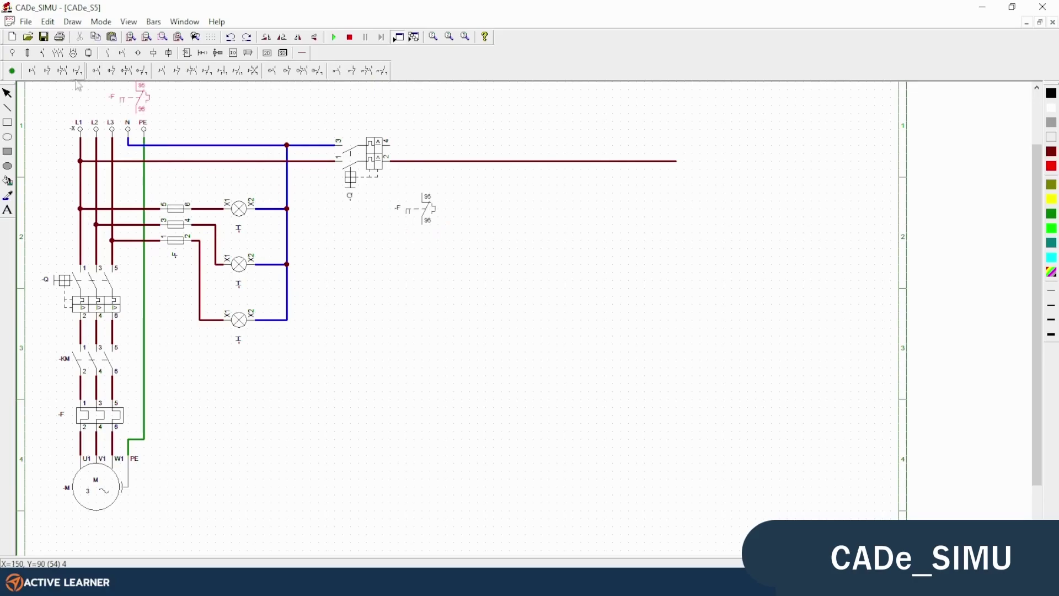
Place a normally closed pushbutton (11-12) and a normally open pushbutton (13-14) in line below the overload contact
left_click(47, 72)
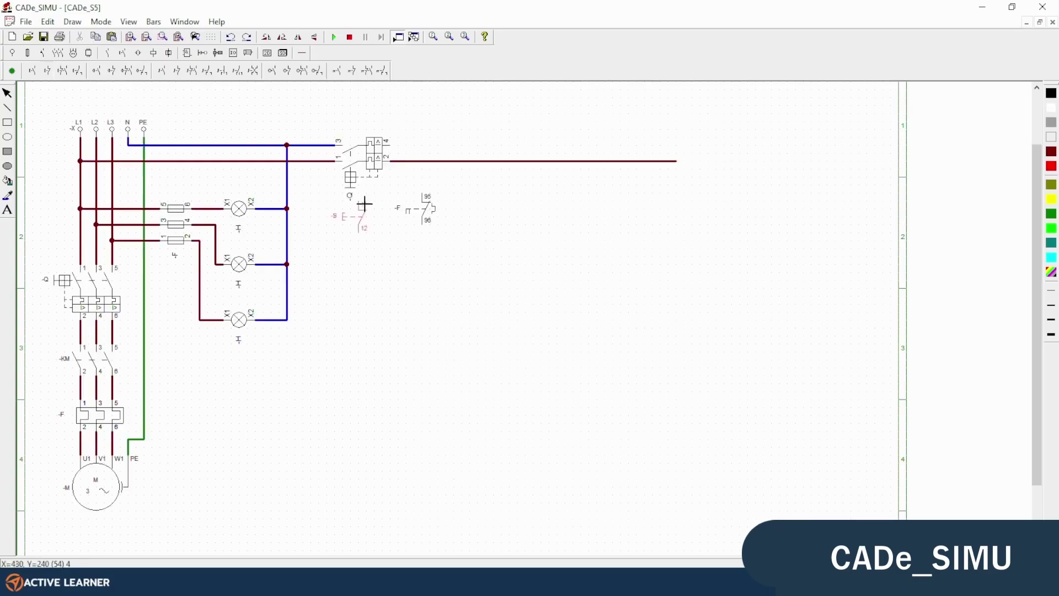
left_click(424, 259)
left_click(32, 71)
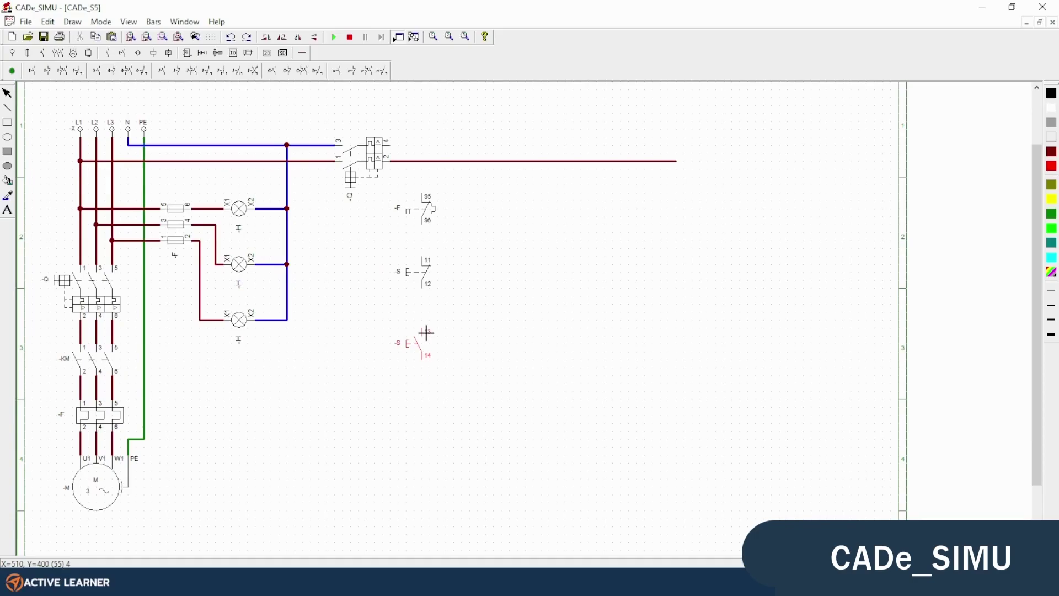
left_click(426, 333)
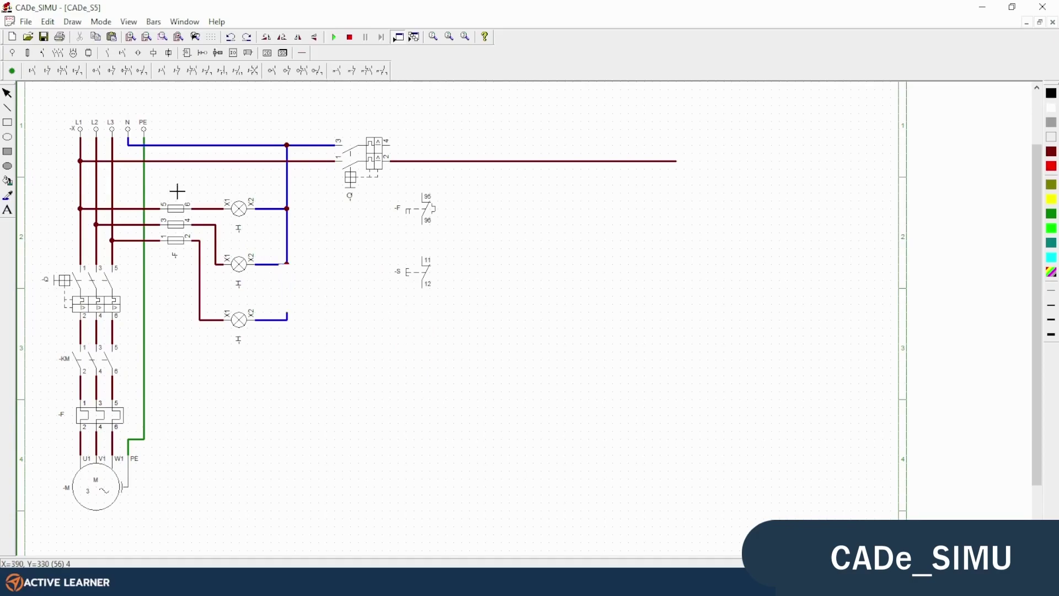
Place a contactor coil (A1-A2) in line below the normally open pushbutton
left_click(155, 53)
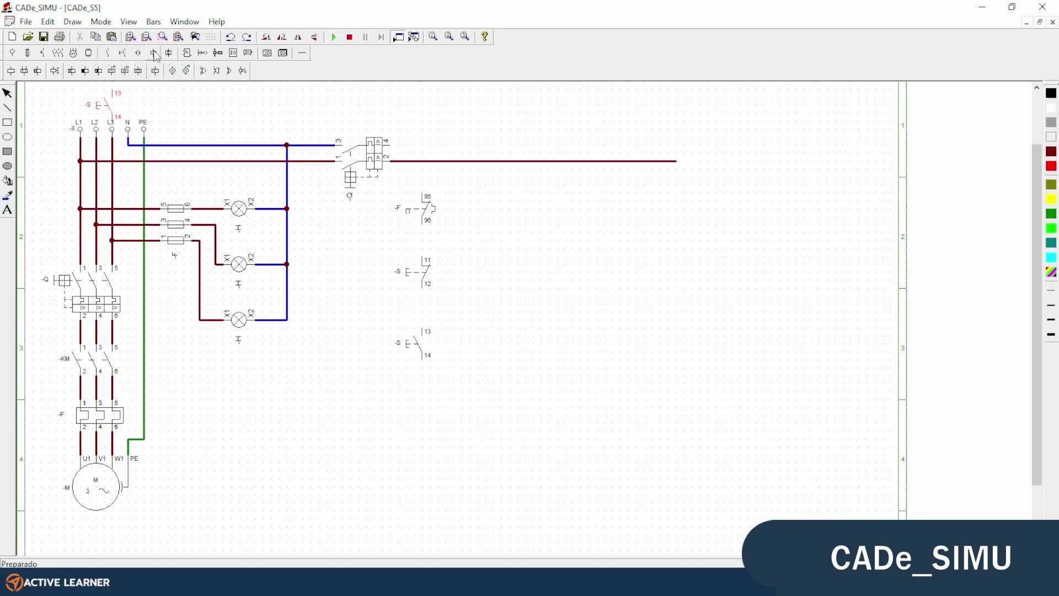
left_click(11, 71)
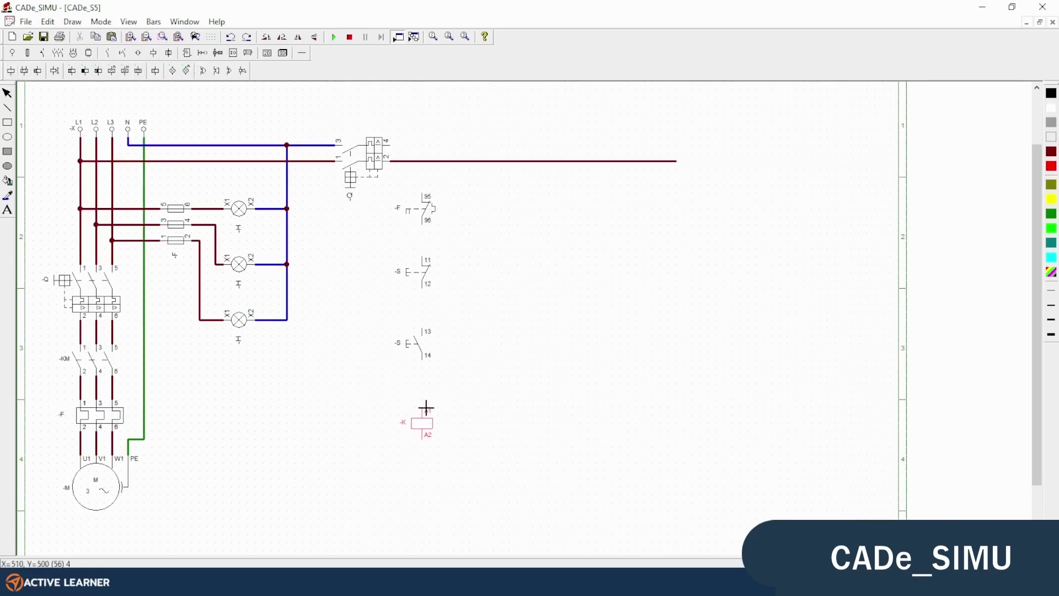
left_click(426, 408)
Place two normally open contacts (13-14) and one normally closed contact (11-12) in a row beside the normally open pushbutton
left_click(109, 54)
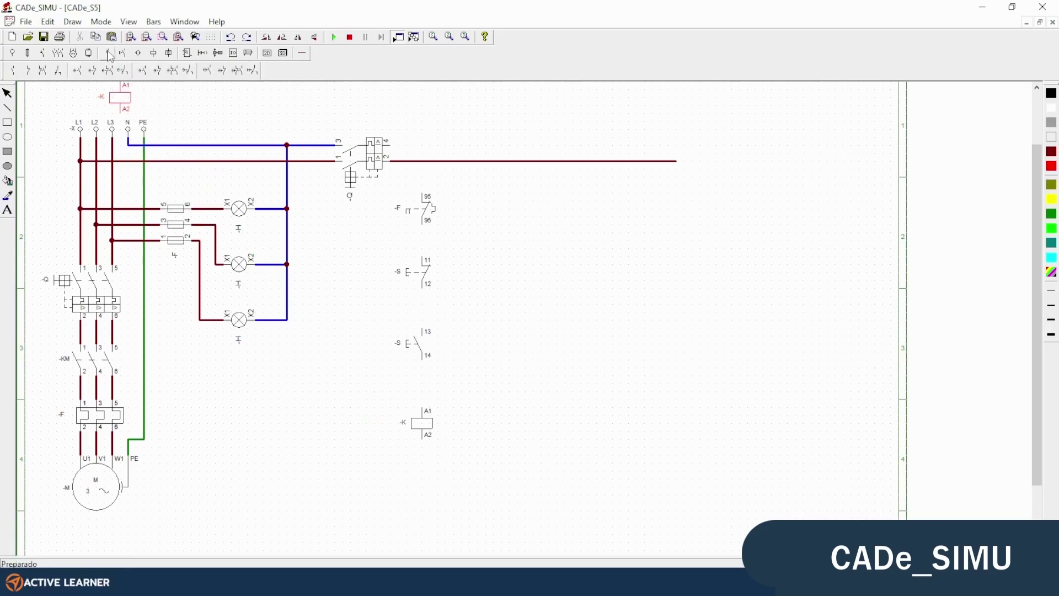
left_click(12, 72)
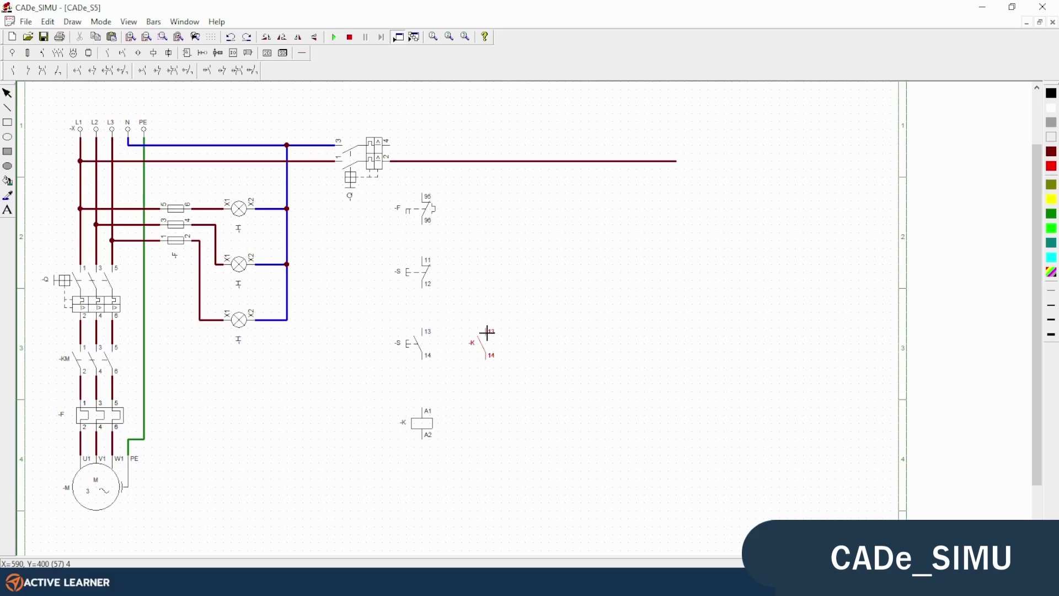
left_click(487, 331)
left_click(551, 332)
left_click(28, 72)
left_click(603, 332)
Place a normally open thermal overload contact (97-98) at the end of the contact row
left_click(123, 53)
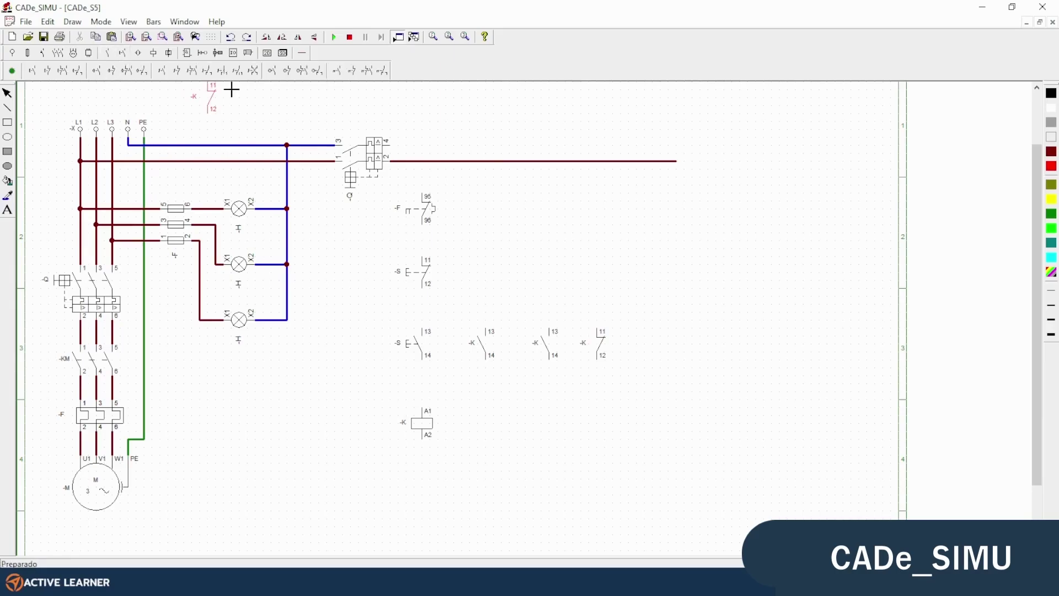
left_click(336, 71)
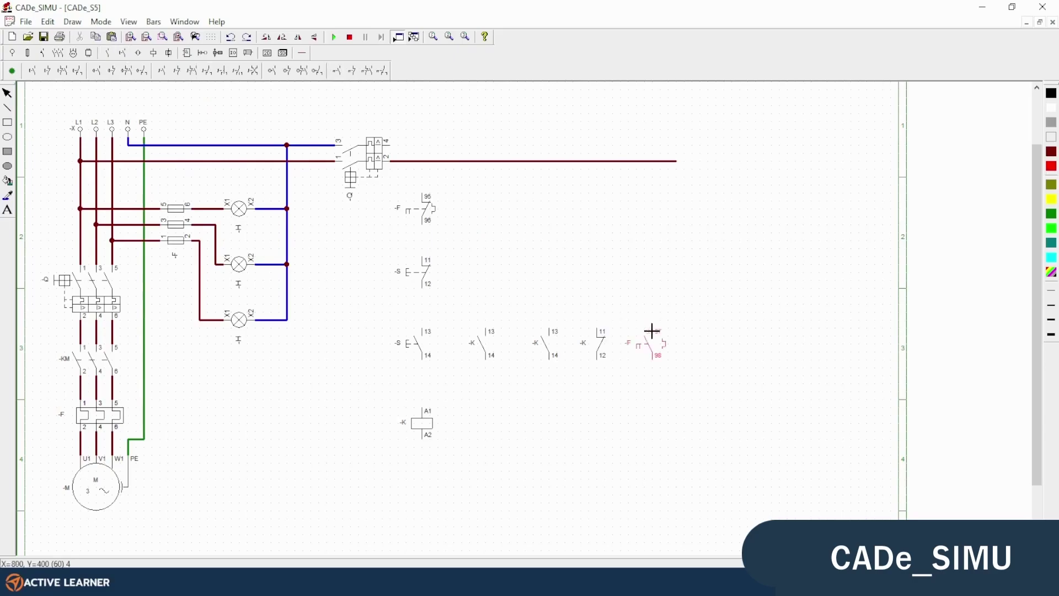
left_click(651, 331)
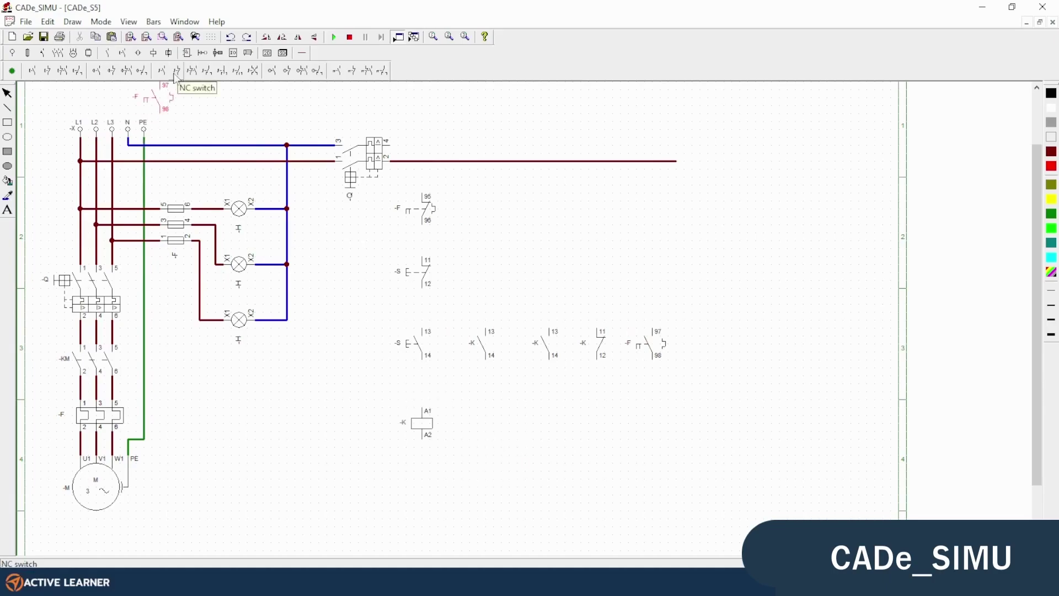
Place three pilot lamps level with the coil, beneath the last three contacts of the row
left_click(153, 53)
left_click(172, 70)
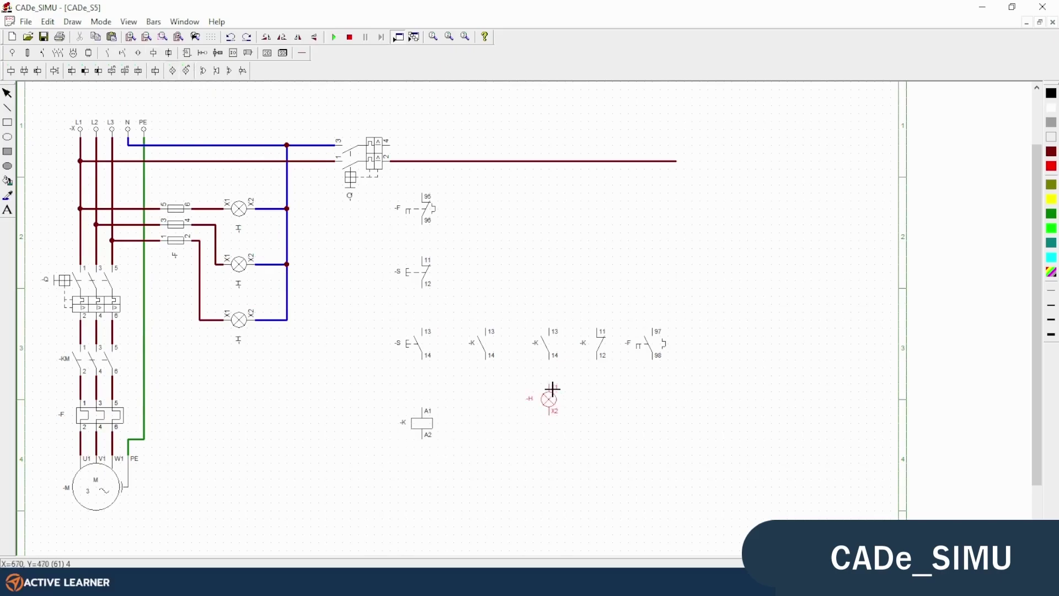
left_click(552, 409)
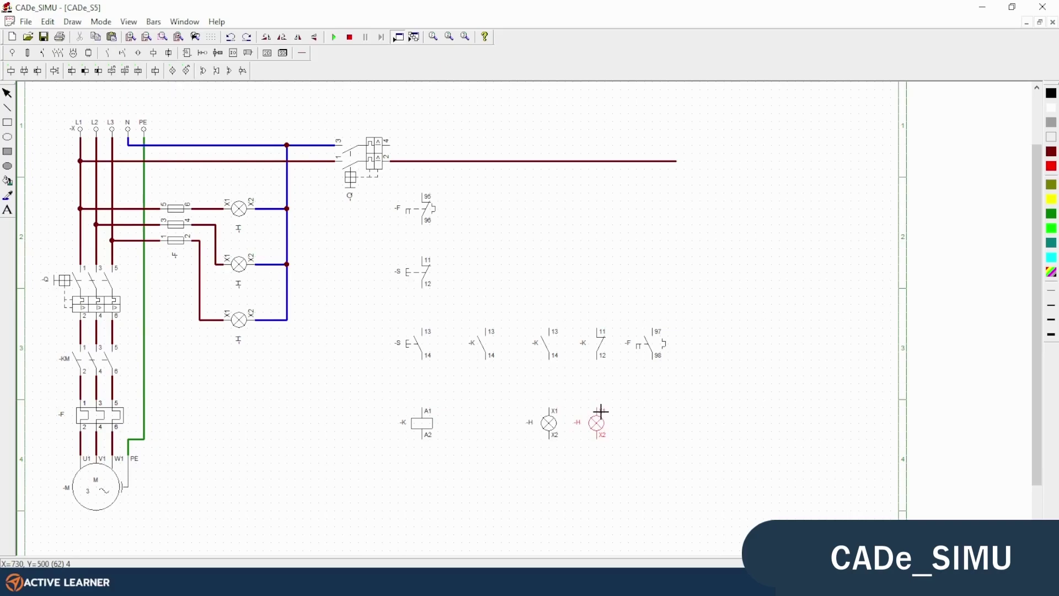
left_click(602, 411)
left_click(649, 408)
right_click(649, 408)
Align the 97-98 overload contact above the third lamp and move the first K contact closer to the normally open pushbutton
left_click(651, 353)
left_click_drag(651, 347, 643, 345)
left_click(606, 400)
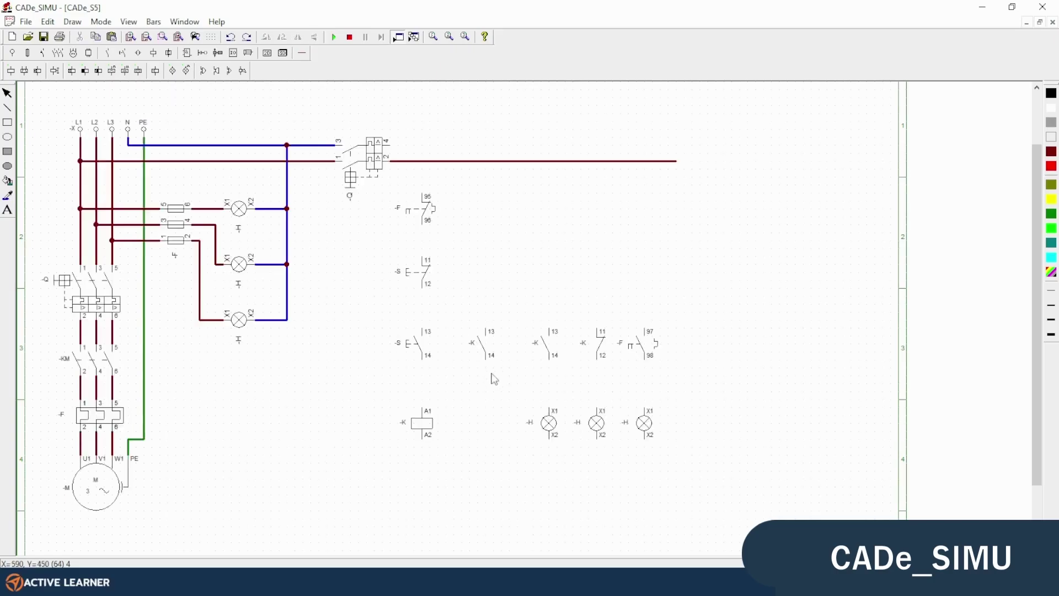
left_click(489, 354)
left_click_drag(490, 354, 475, 349)
Shift the last three contacts and their three lamps toward the coil branch, keeping each lamp aligned beneath its contact
left_click_drag(502, 306, 692, 464)
left_click_drag(518, 306, 664, 456)
left_click_drag(651, 437, 618, 434)
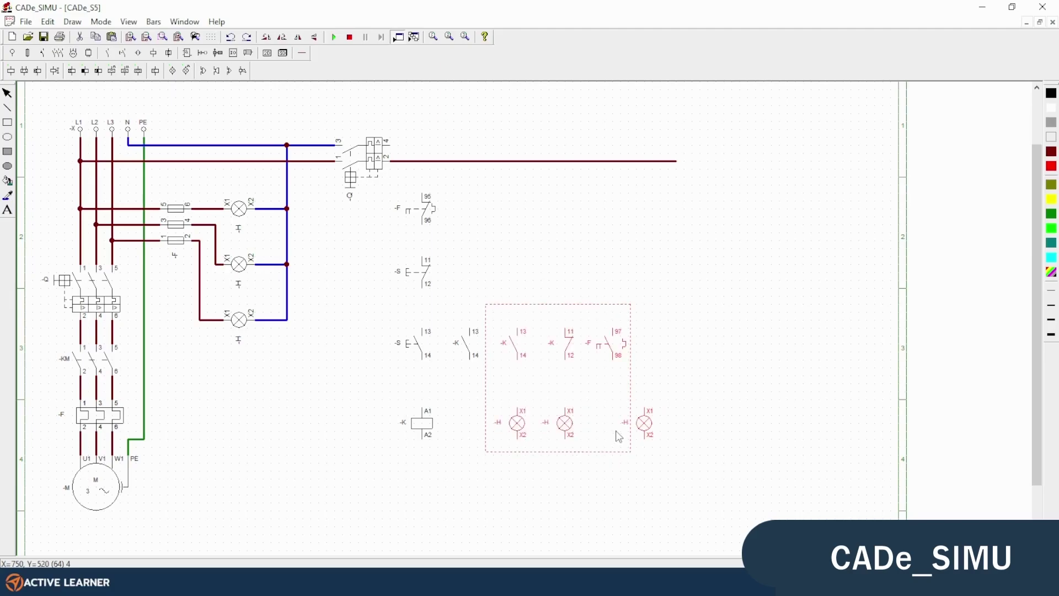
left_click(693, 429)
left_click(650, 434)
left_click_drag(650, 435, 621, 434)
left_click(666, 431)
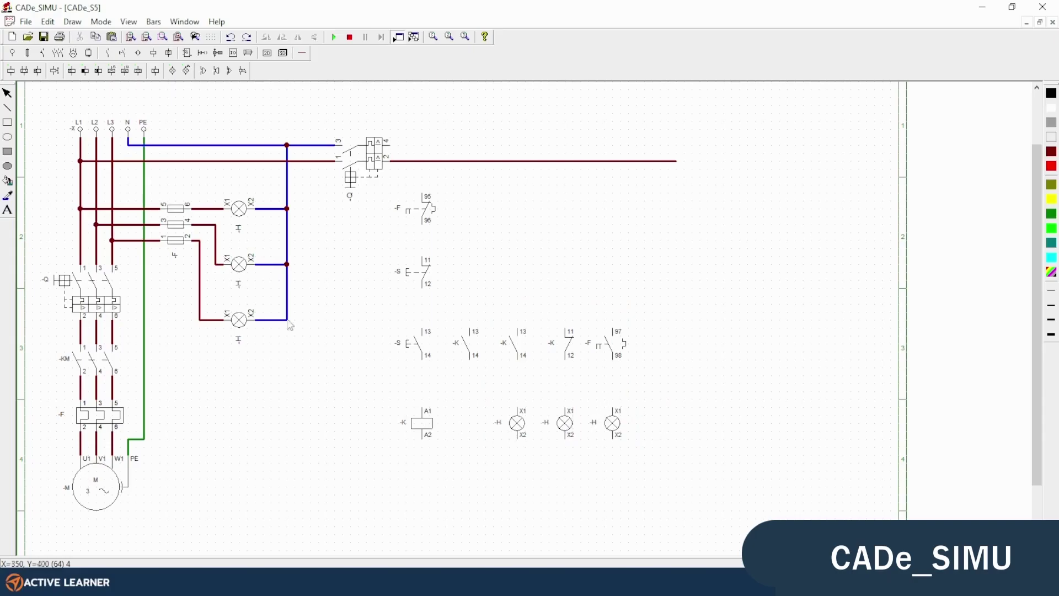
Wire the overload contact, both pushbuttons and the coil in series from the phase line, with the first K contact paralleling the normally open pushbutton
left_click(302, 53)
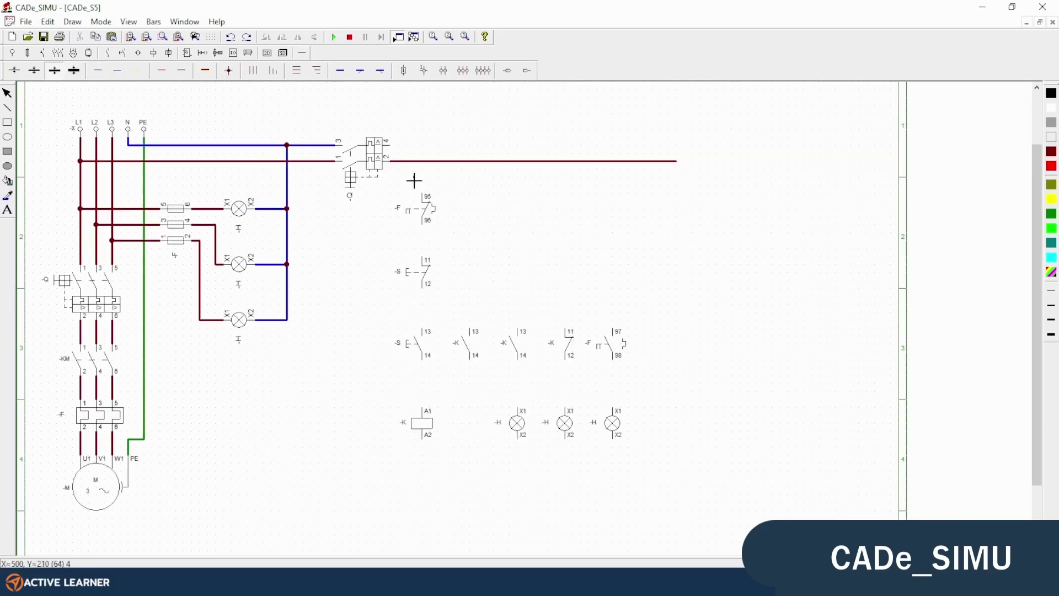
left_click_drag(424, 185, 424, 163)
left_click_drag(426, 243, 425, 263)
left_click_drag(422, 292, 429, 406)
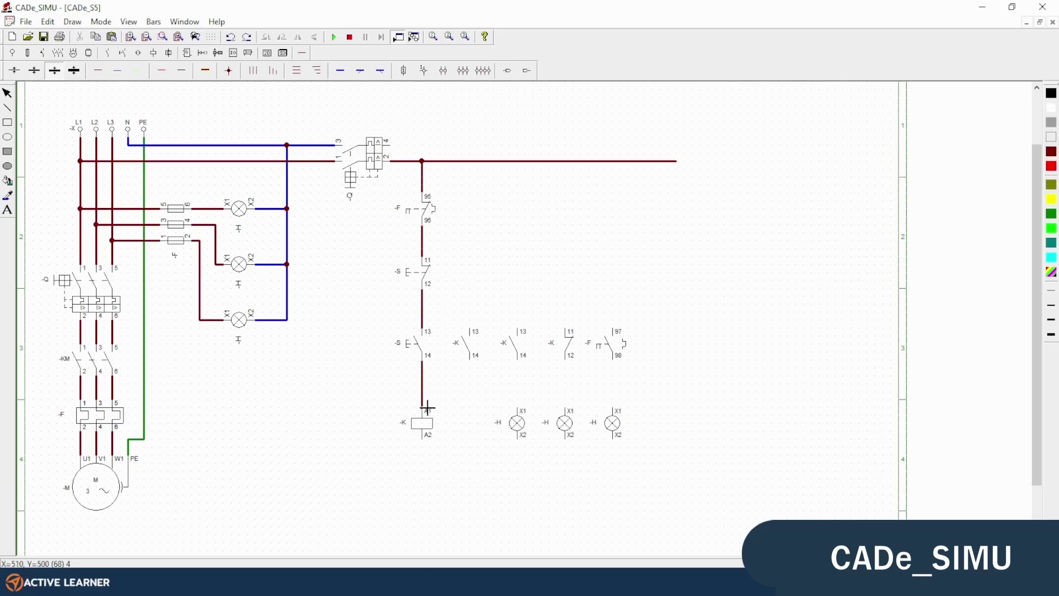
left_click_drag(470, 331, 422, 304)
left_click_drag(472, 367, 423, 383)
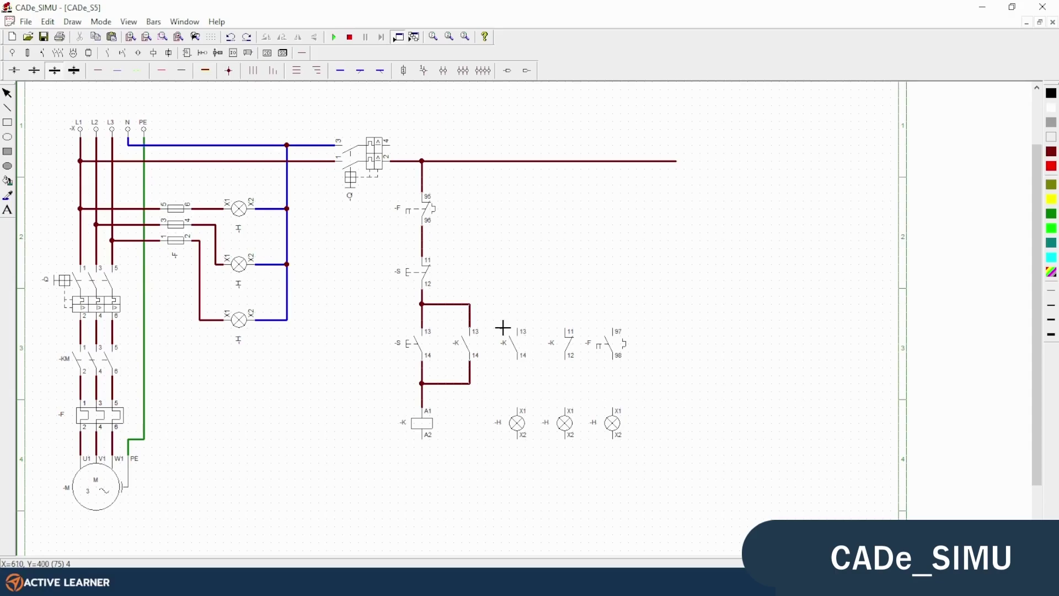
Connect the upper terminals of the three lamp contacts (13, 11 and 97) to the control phase line
left_click(519, 330)
left_click(518, 162)
left_click(517, 163)
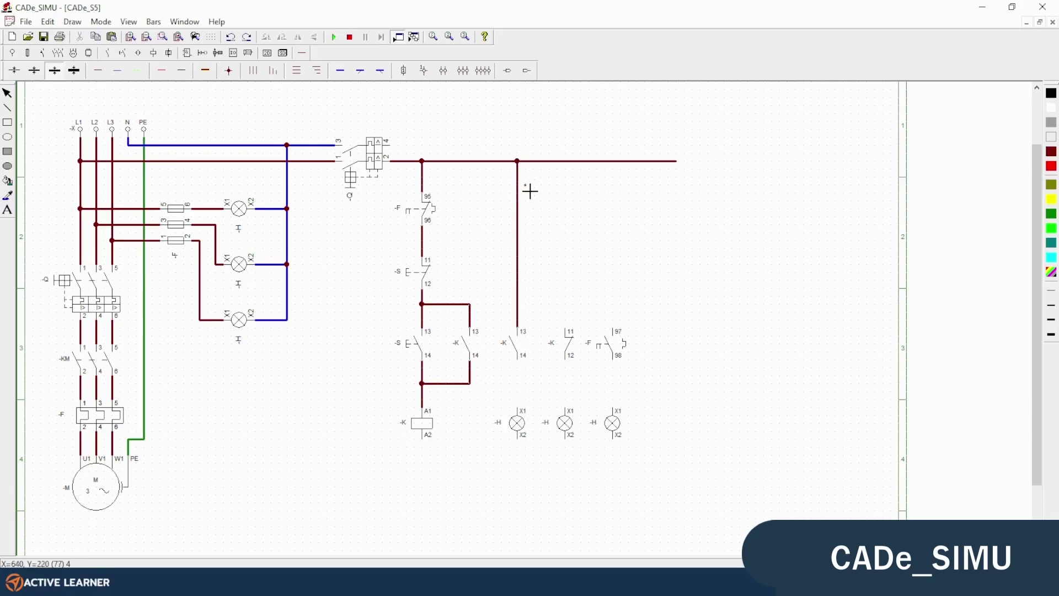
left_click(566, 331)
left_click(568, 163)
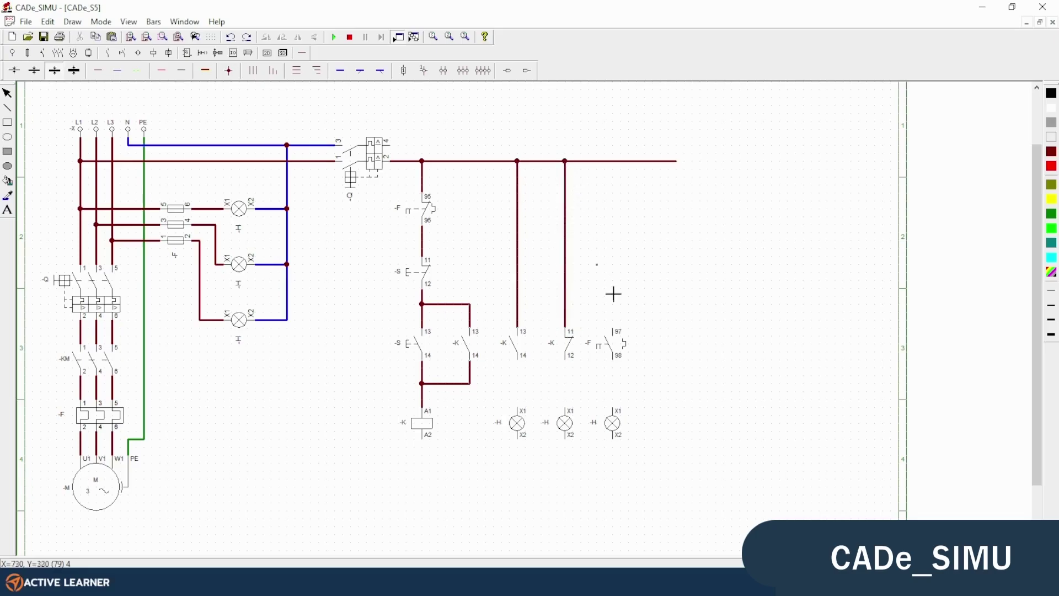
left_click(612, 329)
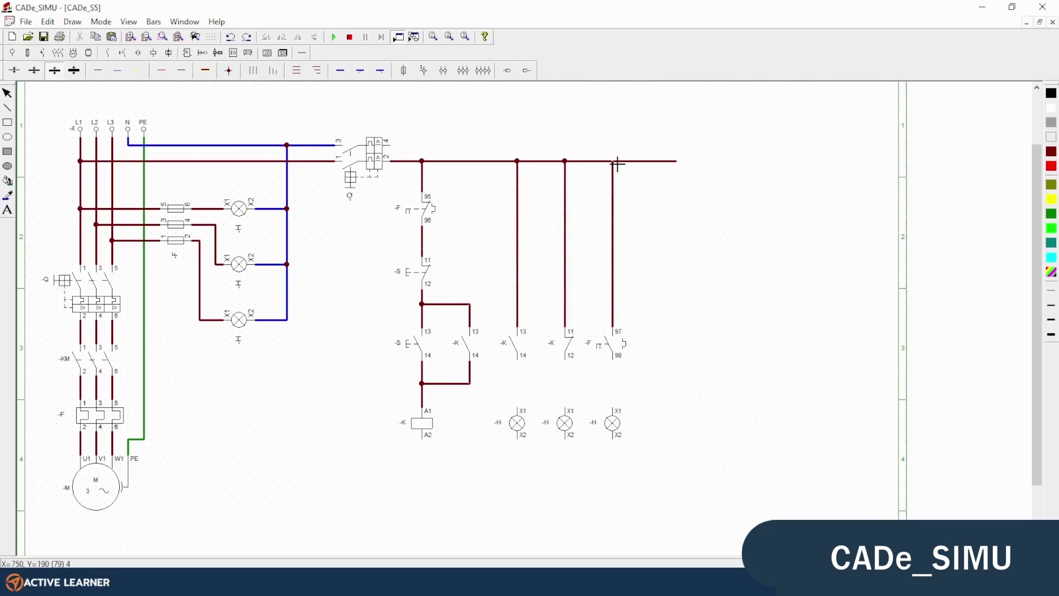
left_click(617, 164)
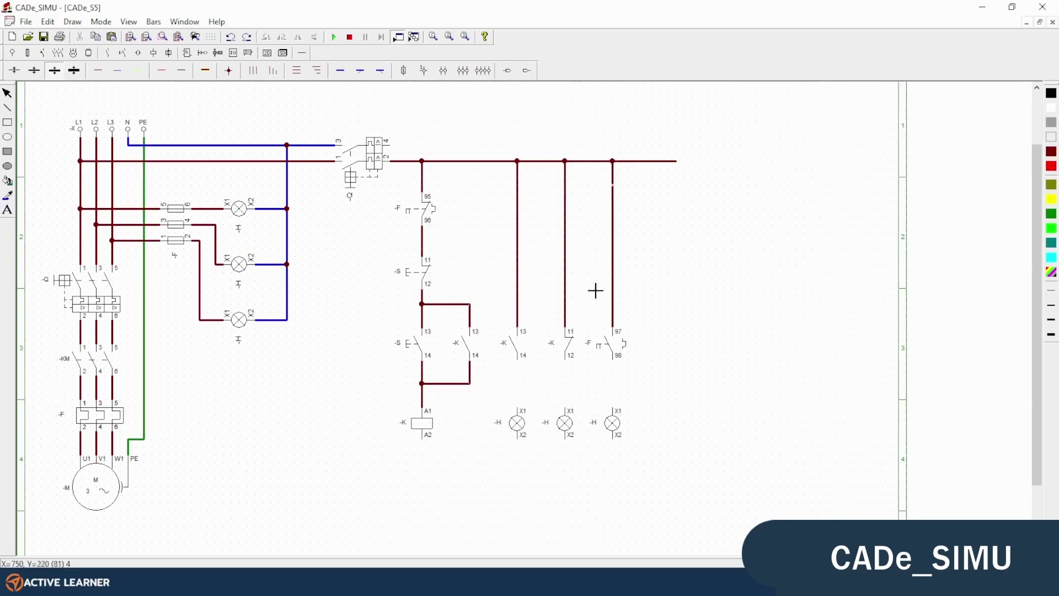
Wire contact terminals 14, 12 and 98 to the X1 terminals of the lamps directly beneath them
left_click(518, 364)
left_click(518, 409)
left_click(564, 361)
left_click(569, 410)
left_click_drag(613, 365, 617, 410)
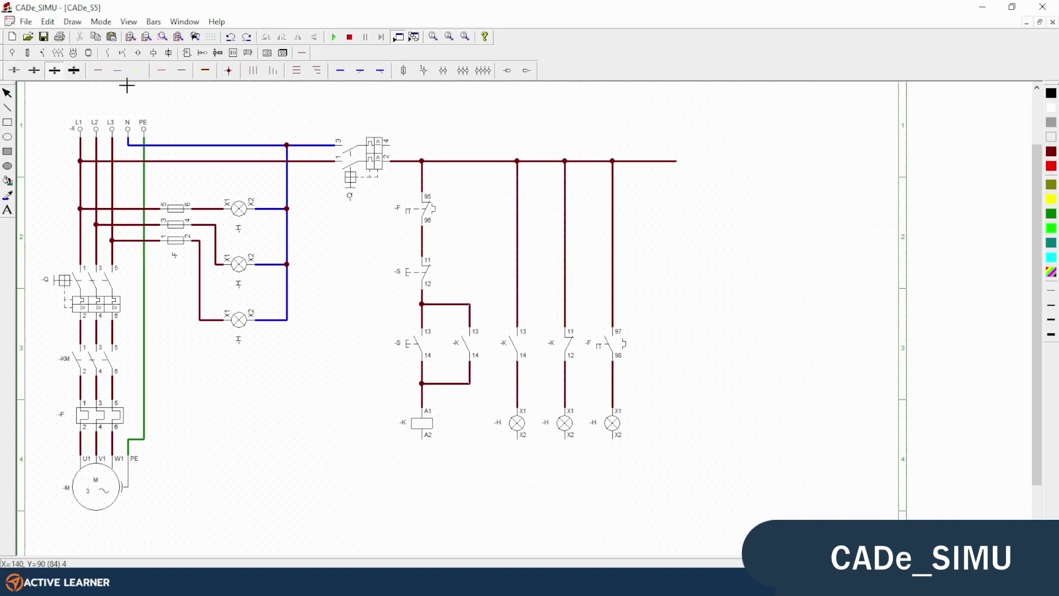
Run a blue neutral line from breaker terminal 4 around the control circuit to beneath the lamps and coil
left_click(390, 146)
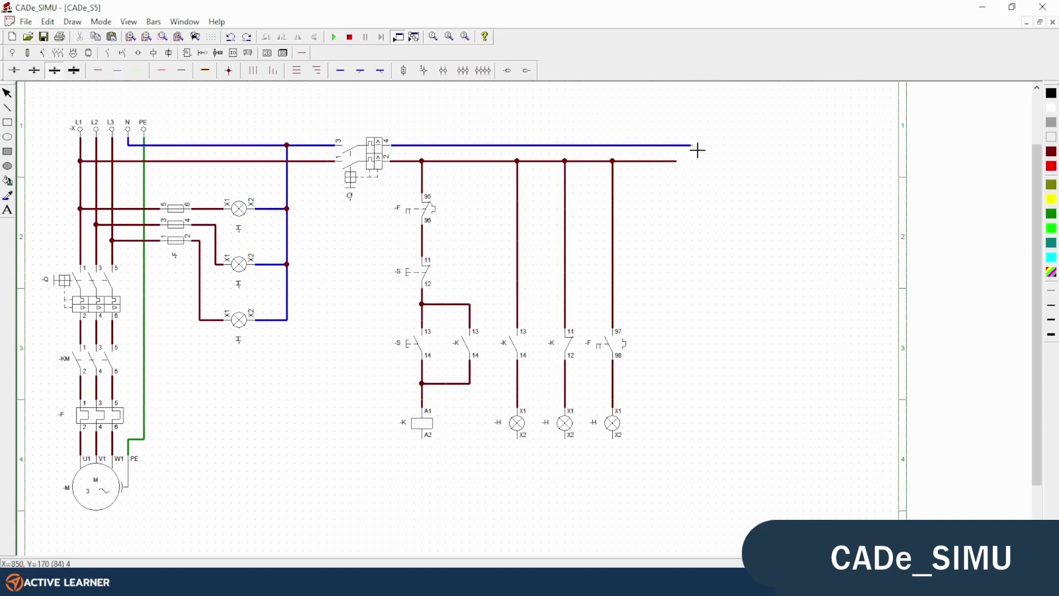
left_click(692, 469)
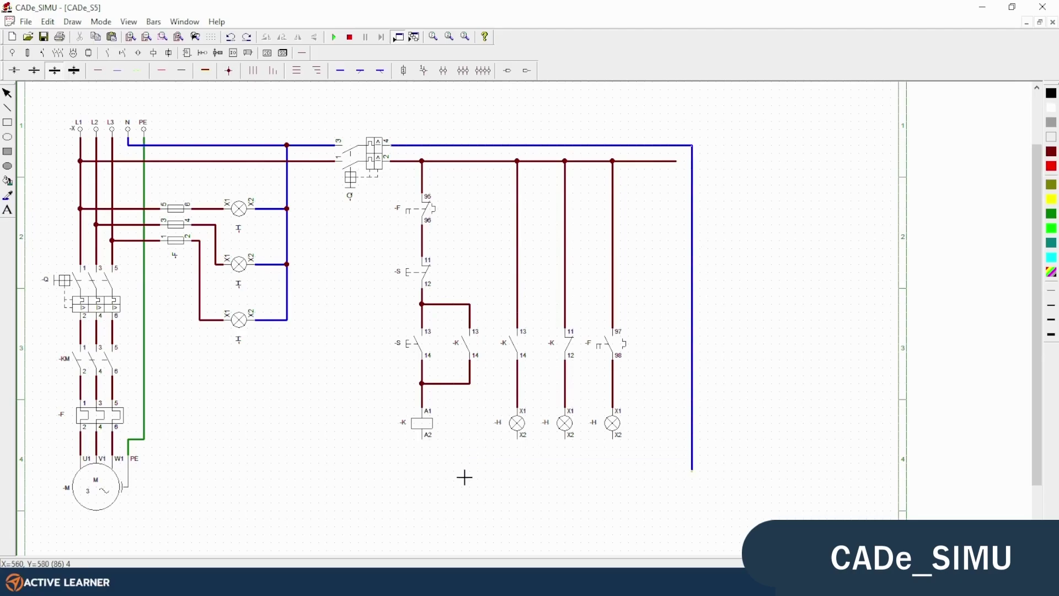
left_click(391, 460)
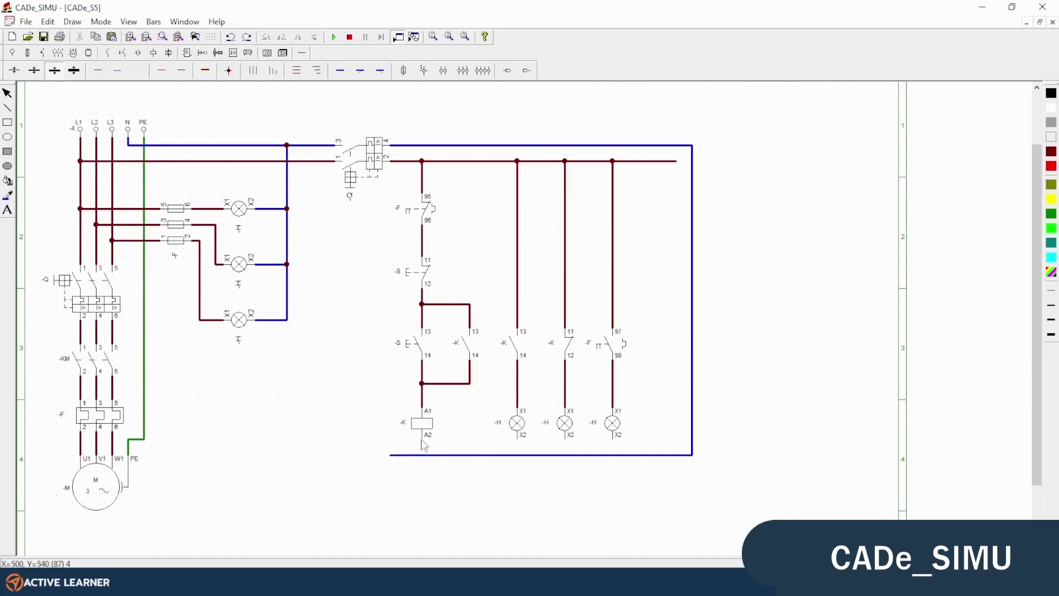
Wire the coil's A2 terminal and the X2 terminals of the three status lamps down to the blue neutral line
left_click(422, 440)
left_click(427, 456)
left_click(519, 439)
left_click(522, 455)
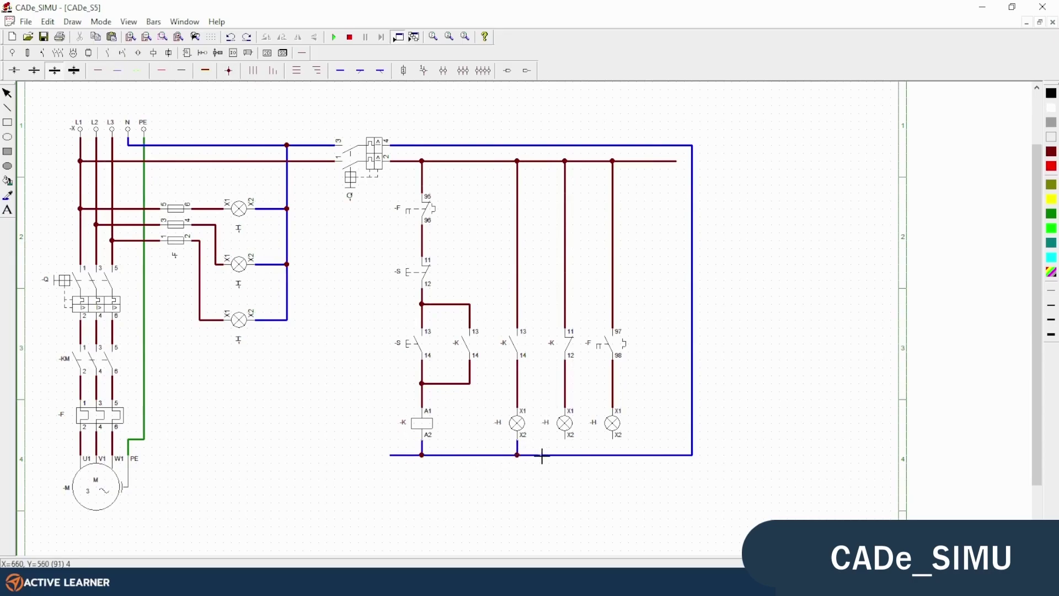
left_click(569, 441)
left_click(572, 455)
left_click(613, 439)
left_click(619, 455)
key("Escape")
Name the three-pole main breaker CB1 and confirm KM as the name of the main contactor
double_click(47, 284)
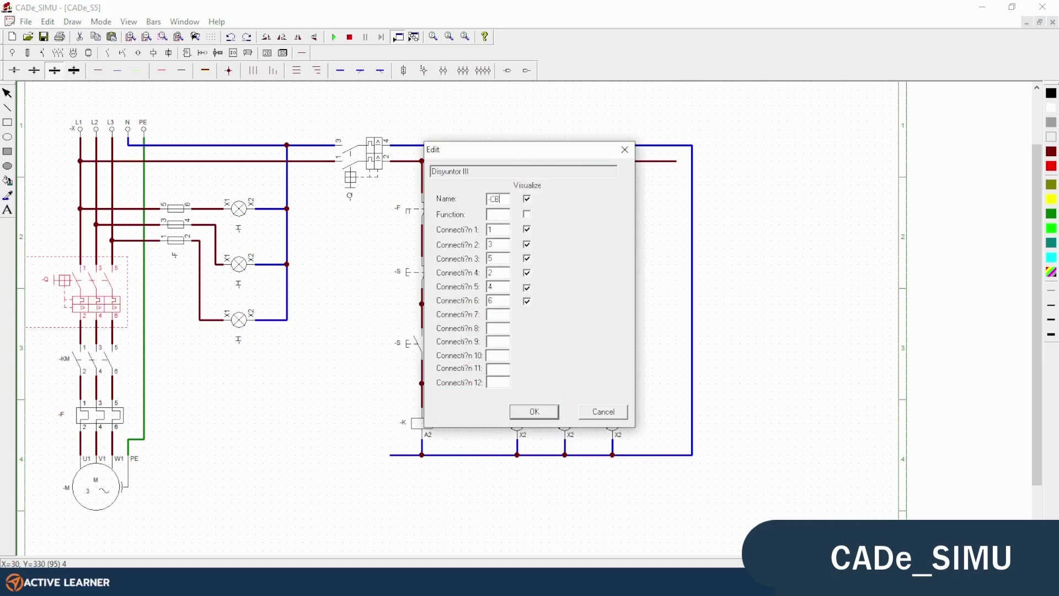
left_click(528, 412)
double_click(67, 366)
left_click_drag(555, 154, 481, 178)
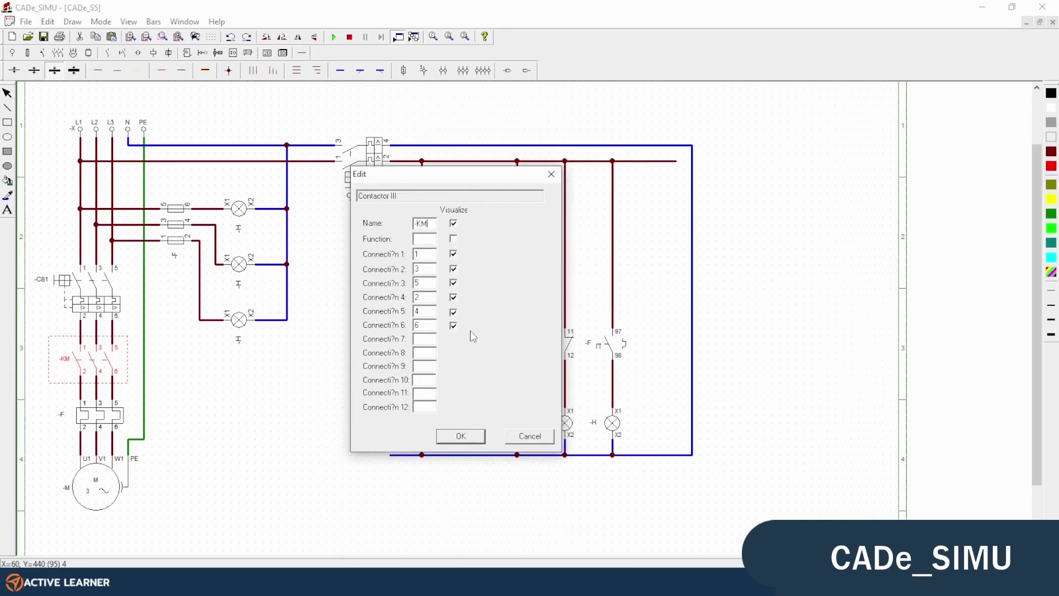
left_click(460, 436)
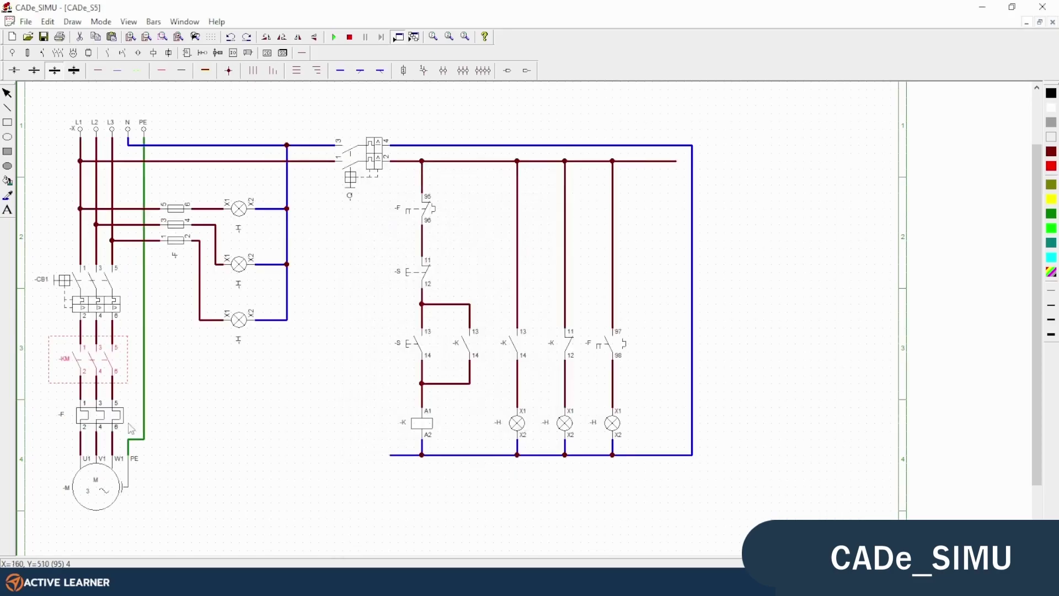
Rename the thermal overload relay above the motor as F3
double_click(77, 420)
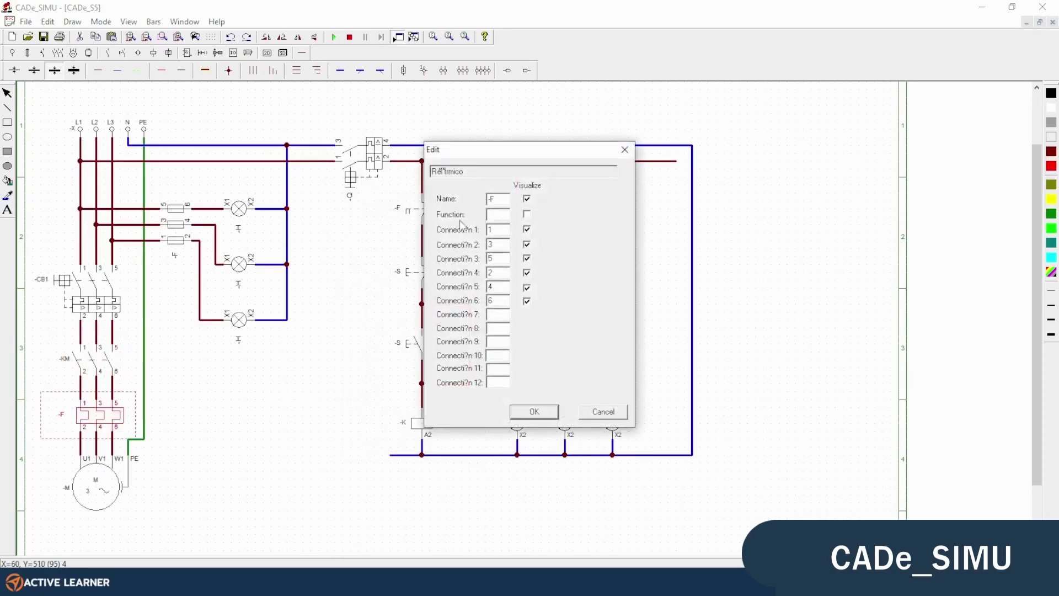
type("3")
left_click(526, 414)
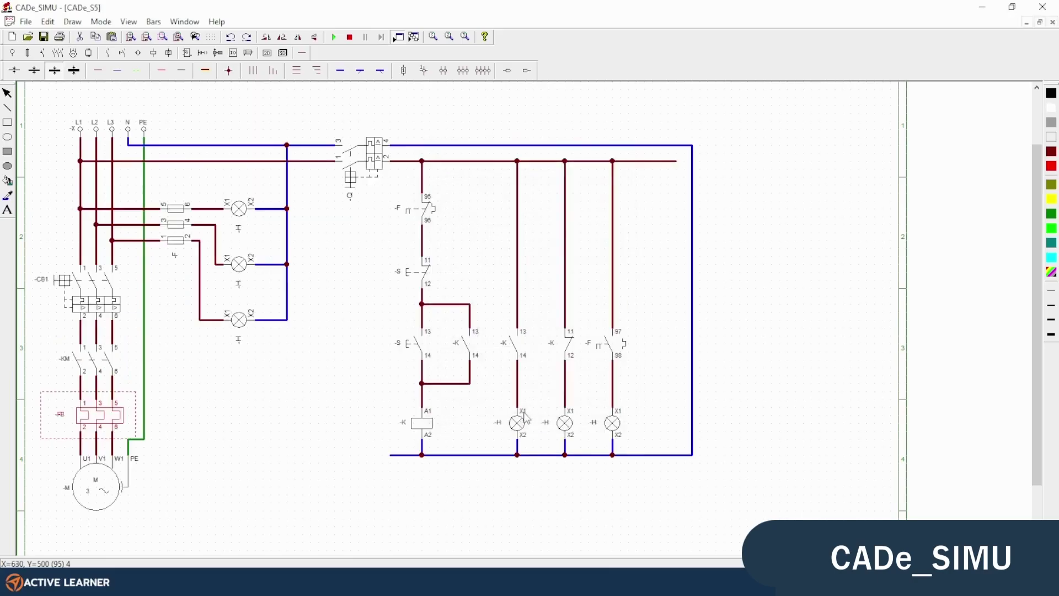
Rename the two-pole breaker feeding the control circuit as CB2
double_click(352, 197)
left_click_drag(507, 200, 480, 205)
left_click(500, 203)
double_click(494, 200)
type("CB2")
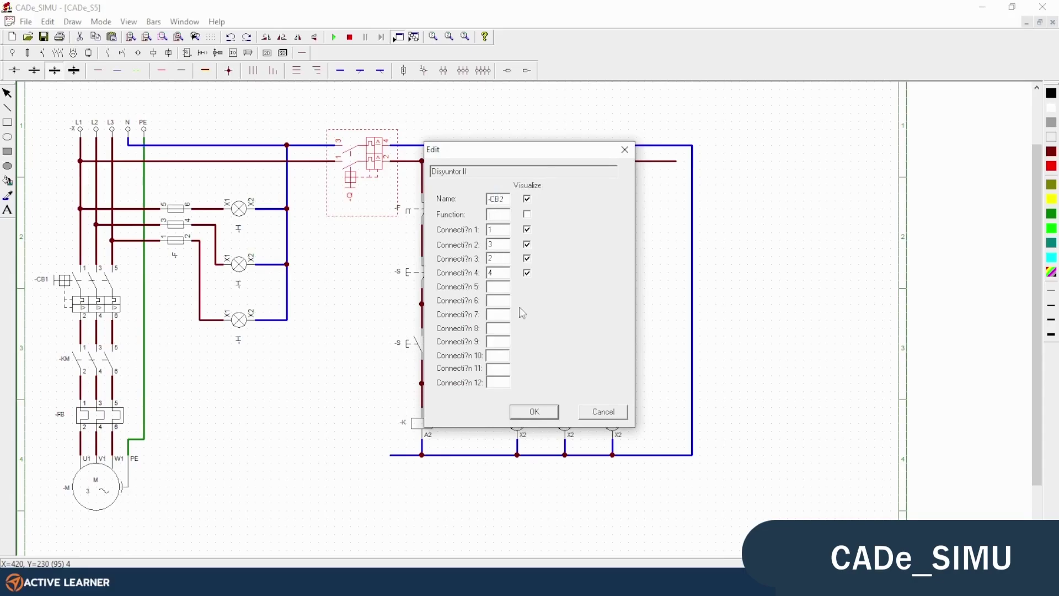
left_click(533, 413)
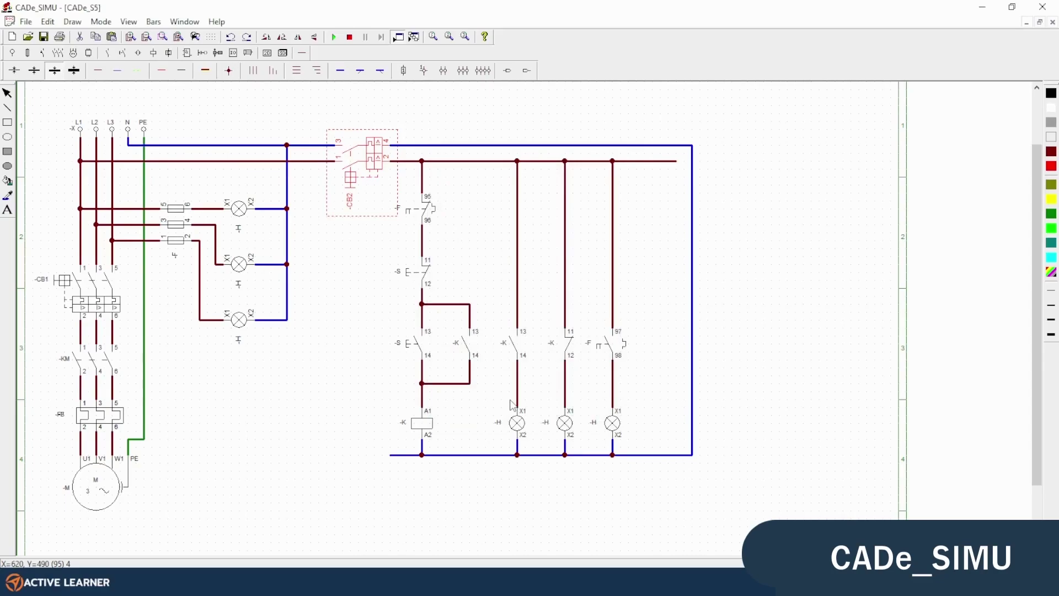
Try to rename the overload relay above the motor as OL, and undo the edit
double_click(65, 421)
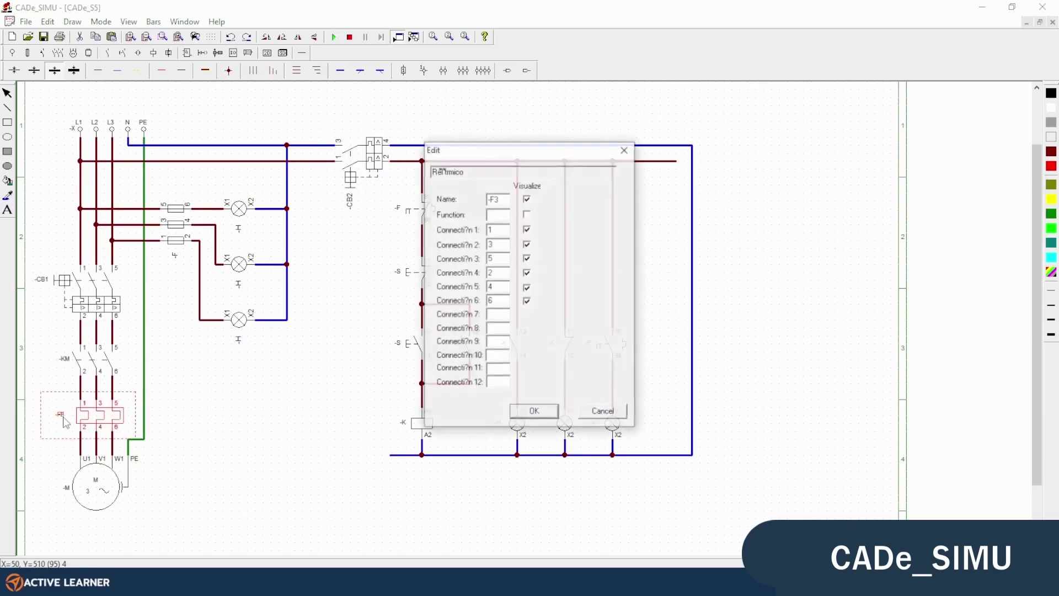
left_click_drag(501, 199, 494, 200)
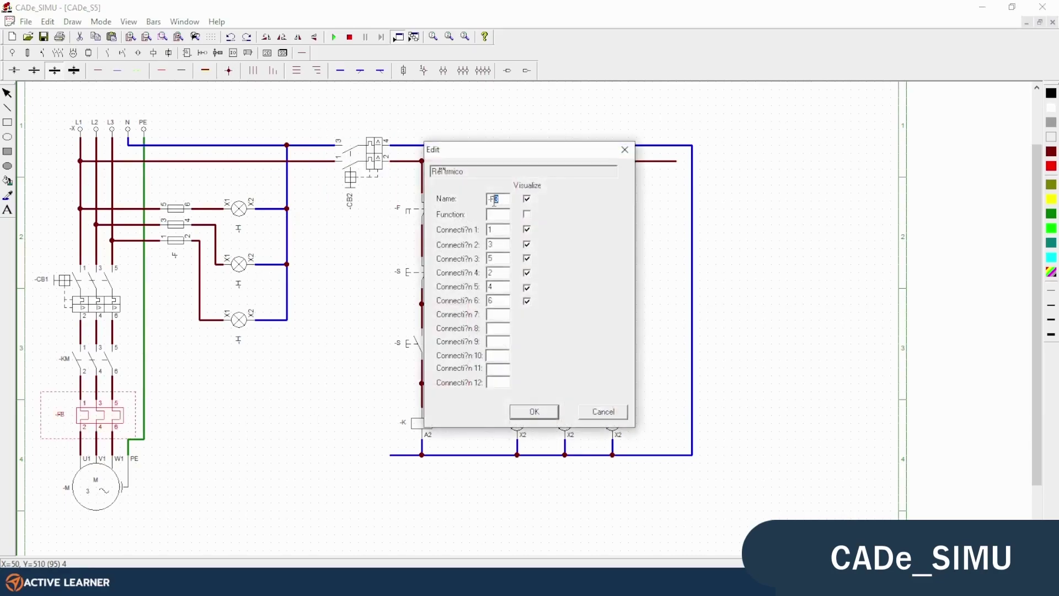
type("OL")
left_click(524, 417)
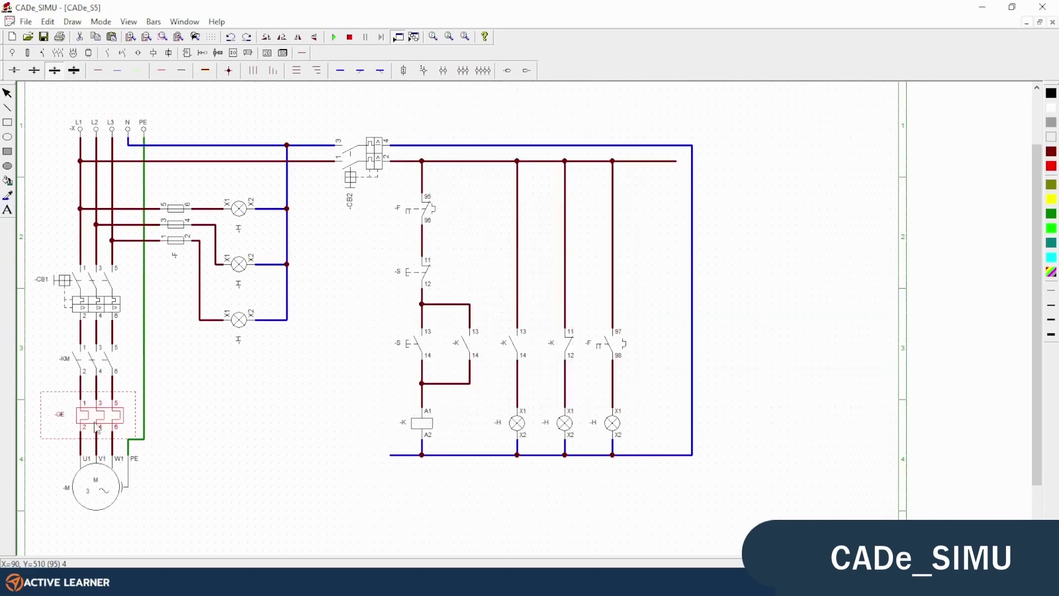
key("ctrl+z")
Set the thermal overload relay's name to OL
double_click(65, 423)
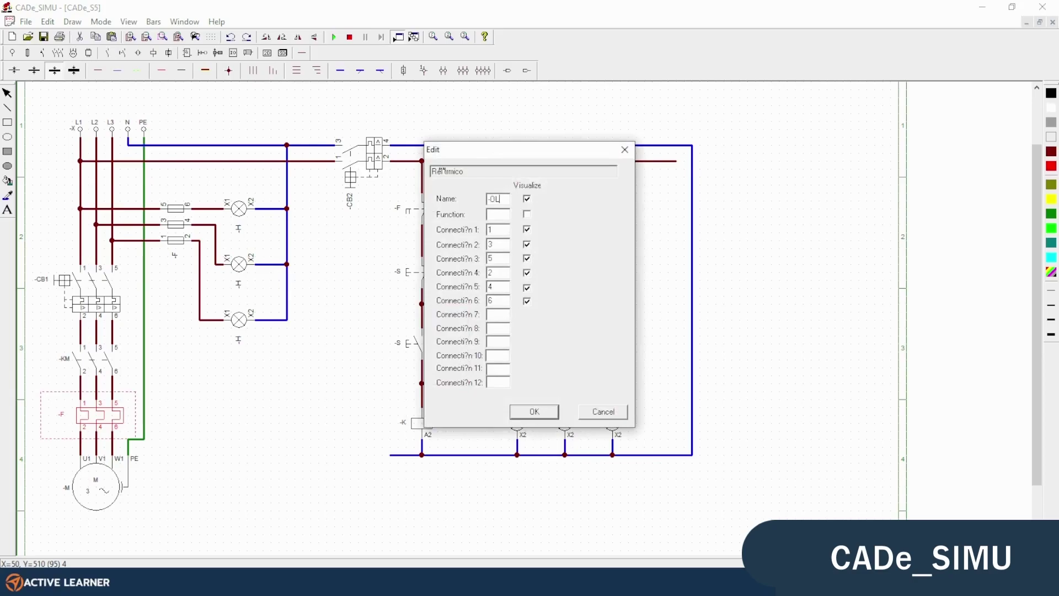
left_click(533, 412)
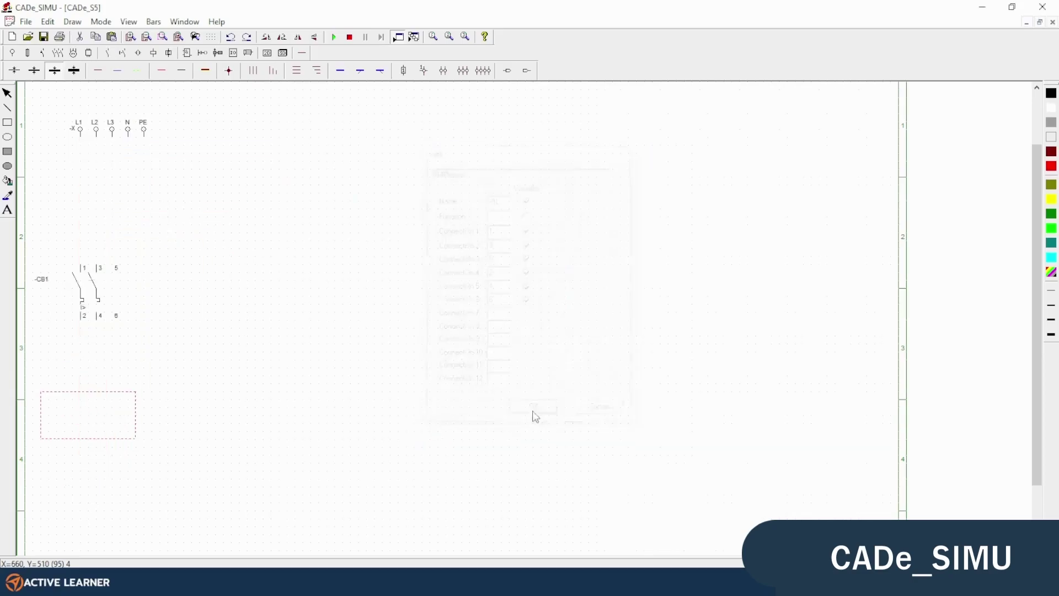
left_click(262, 454)
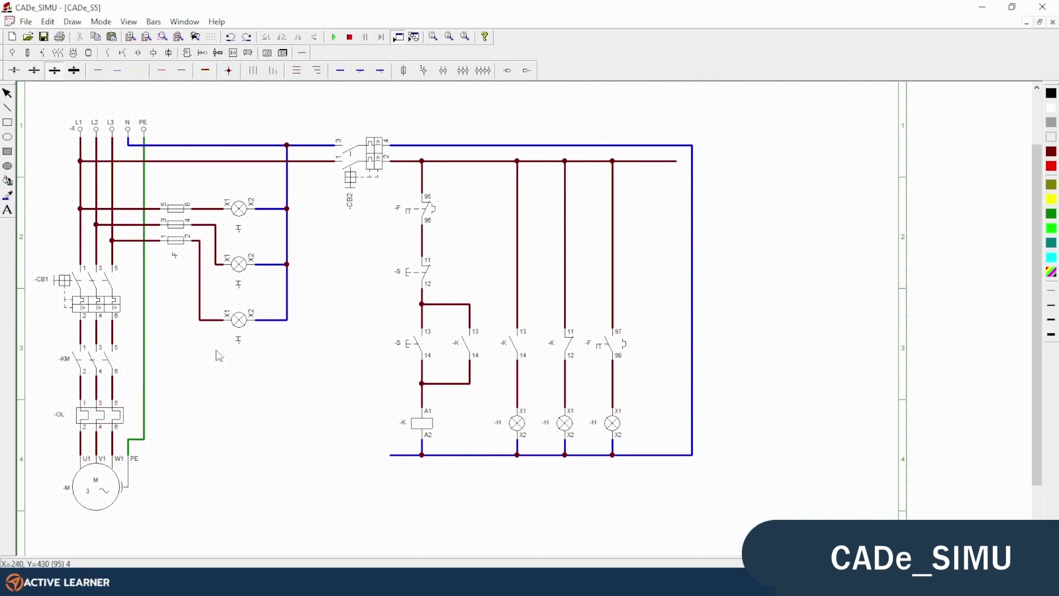
Name the three phase indicator lamps HR, HS and HT from top to bottom
double_click(241, 234)
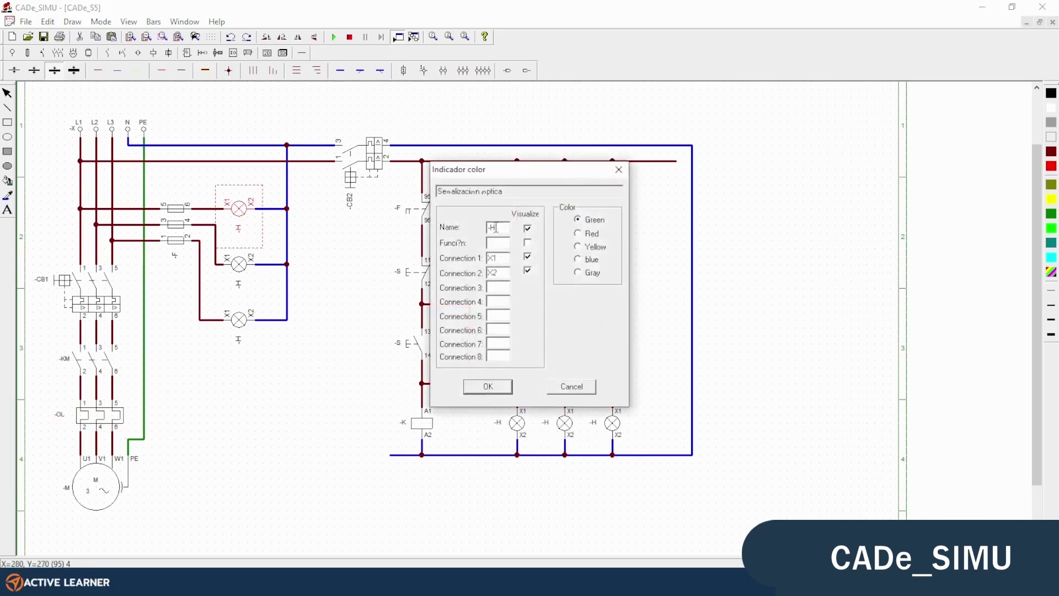
type("R")
left_click(500, 388)
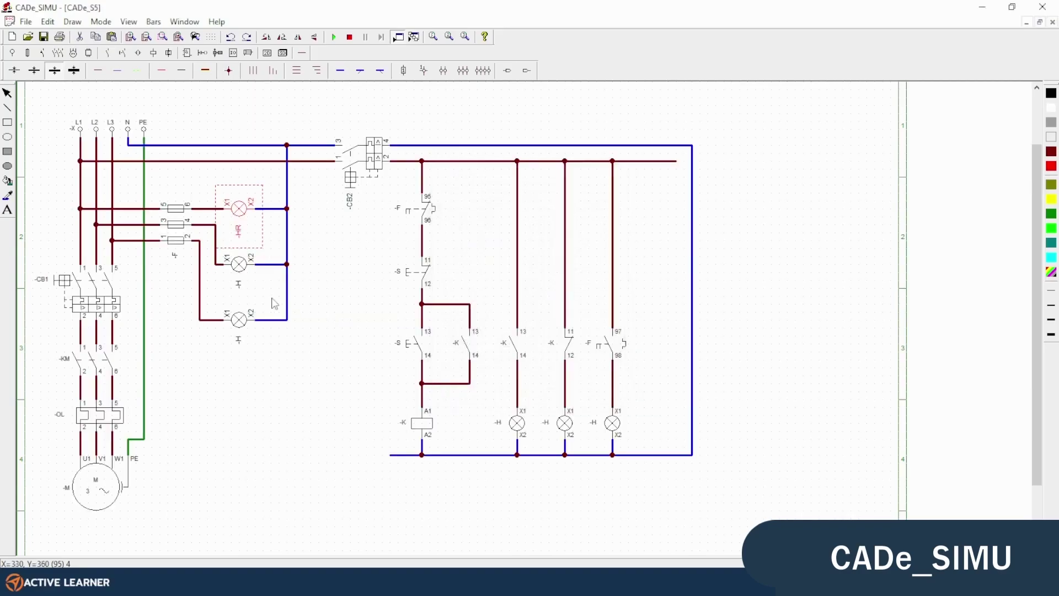
double_click(235, 286)
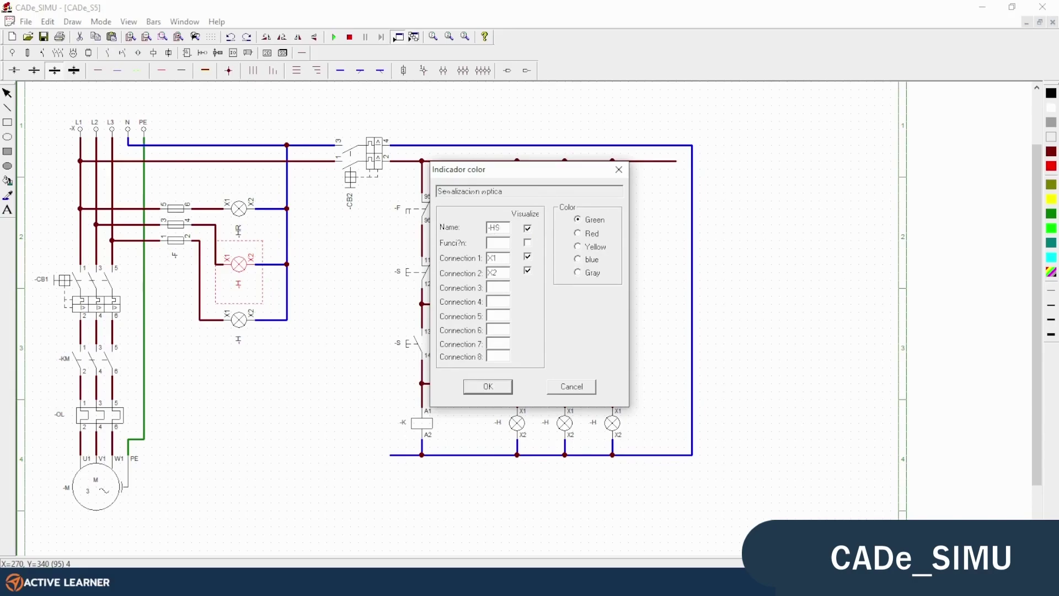
type("S")
left_click(488, 386)
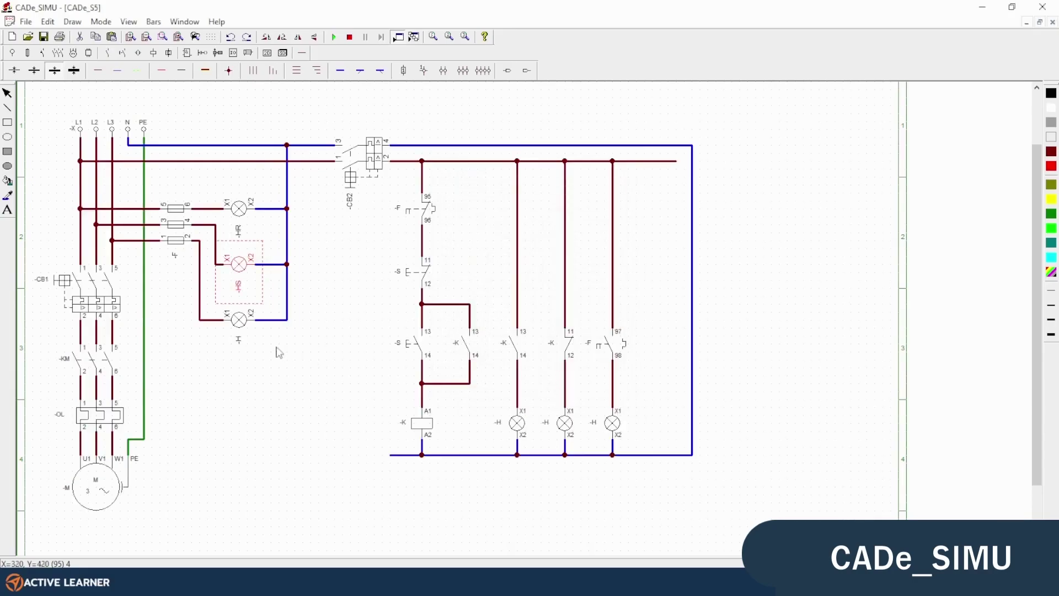
double_click(239, 320)
left_click(502, 228)
type("T")
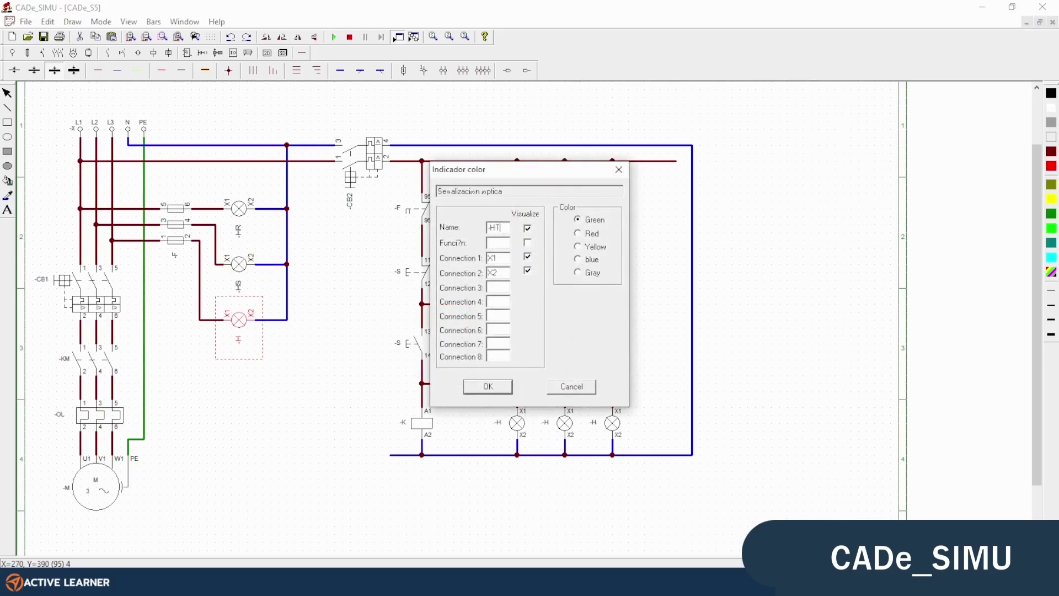
left_click(488, 386)
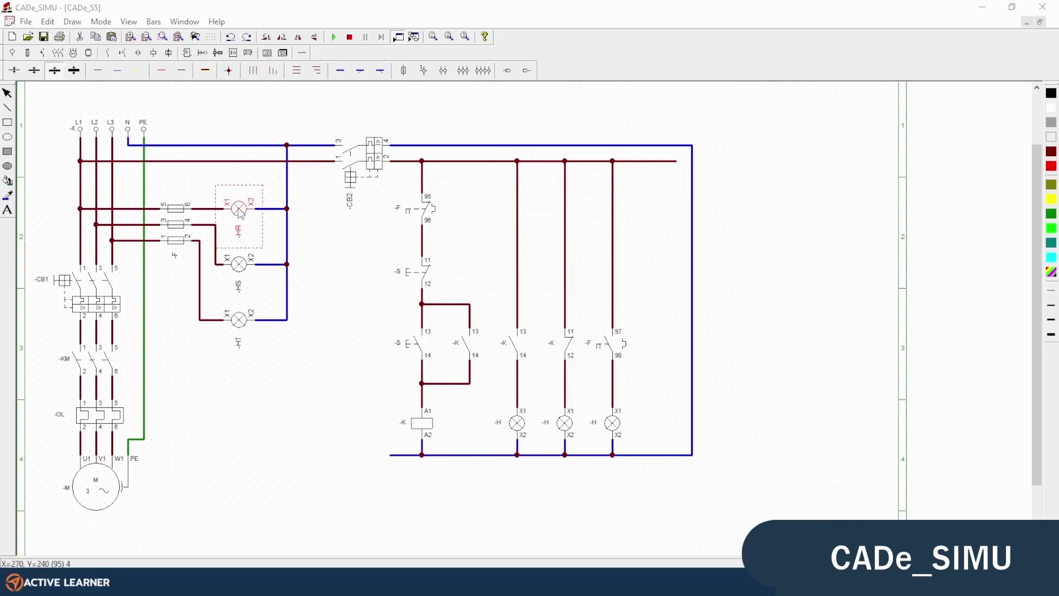
Set the indicator colours of the three phase lamps, choosing red for HR
double_click(240, 212)
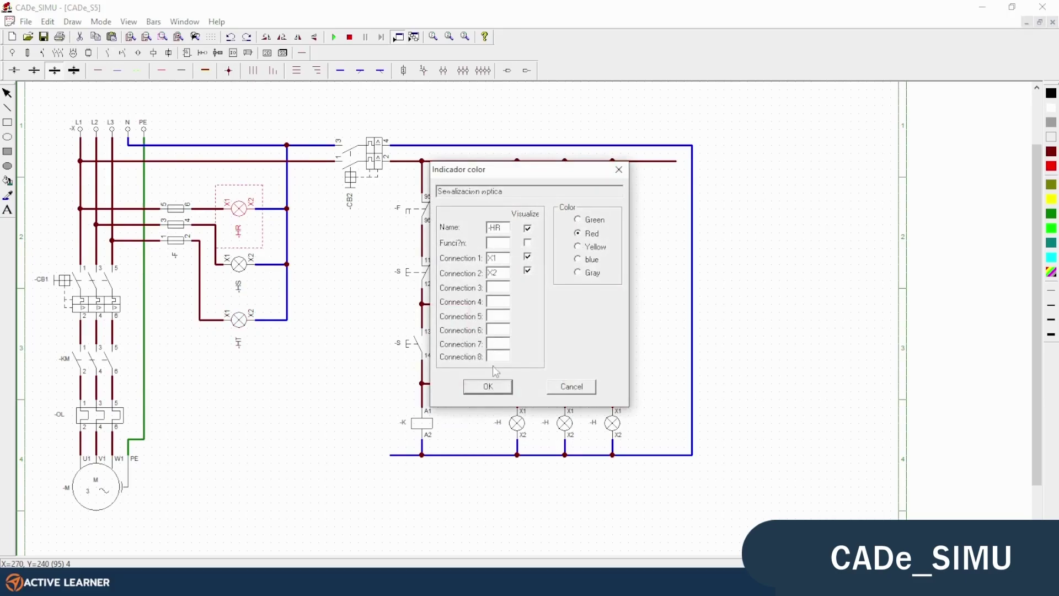
left_click(488, 386)
double_click(246, 267)
left_click(498, 387)
left_click(243, 347)
double_click(242, 347)
left_click(489, 386)
Rename the 95-96 overload contact in the control circuit as OL
left_click_drag(403, 214, 403, 214)
double_click(403, 214)
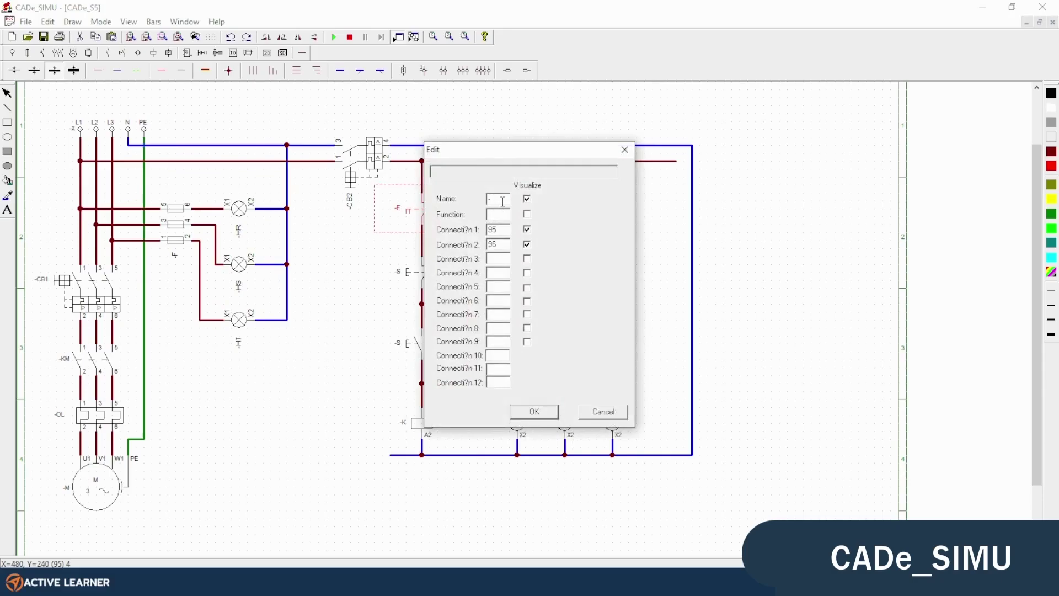
left_click(534, 412)
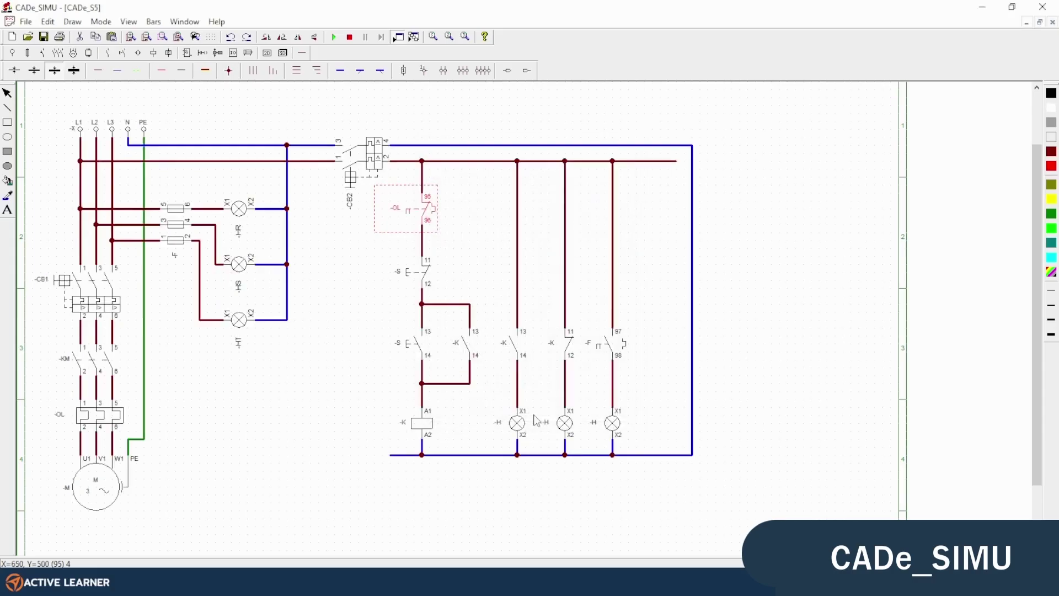
Name the normally closed pushbutton SOFF and the normally open pushbutton SON
double_click(399, 276)
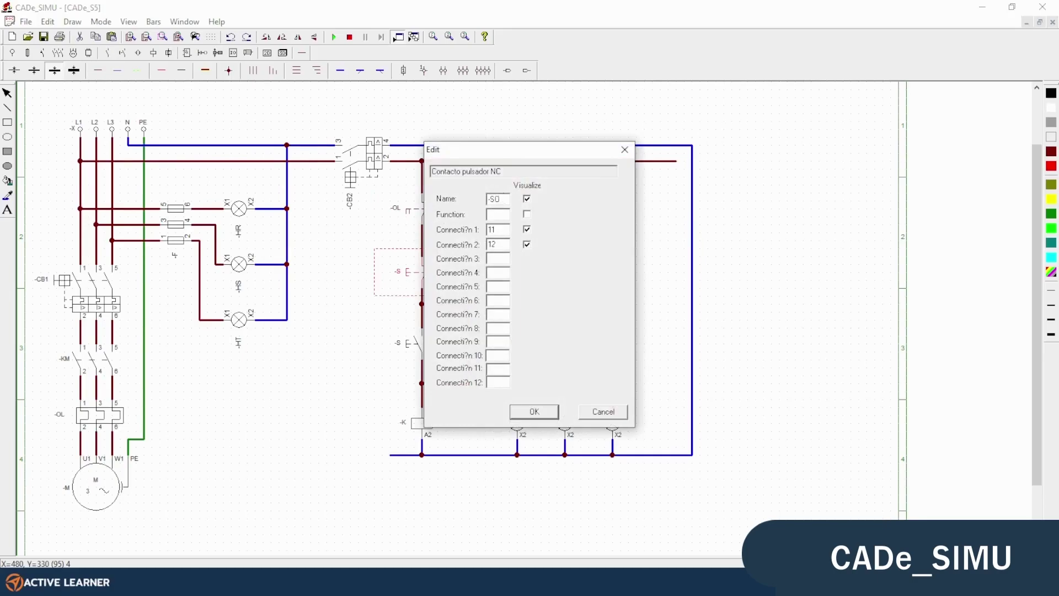
left_click(534, 412)
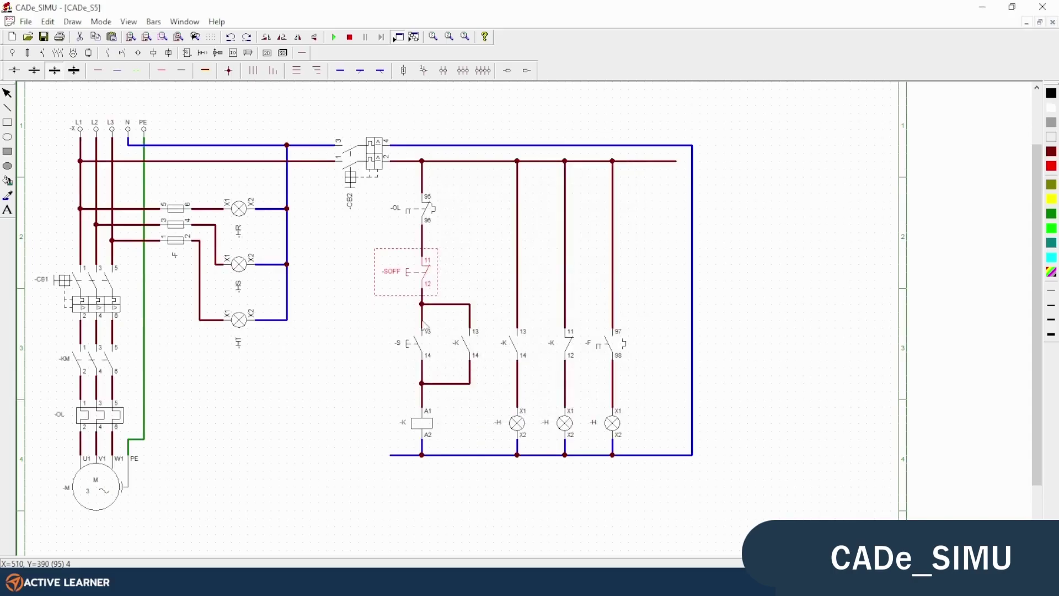
double_click(404, 351)
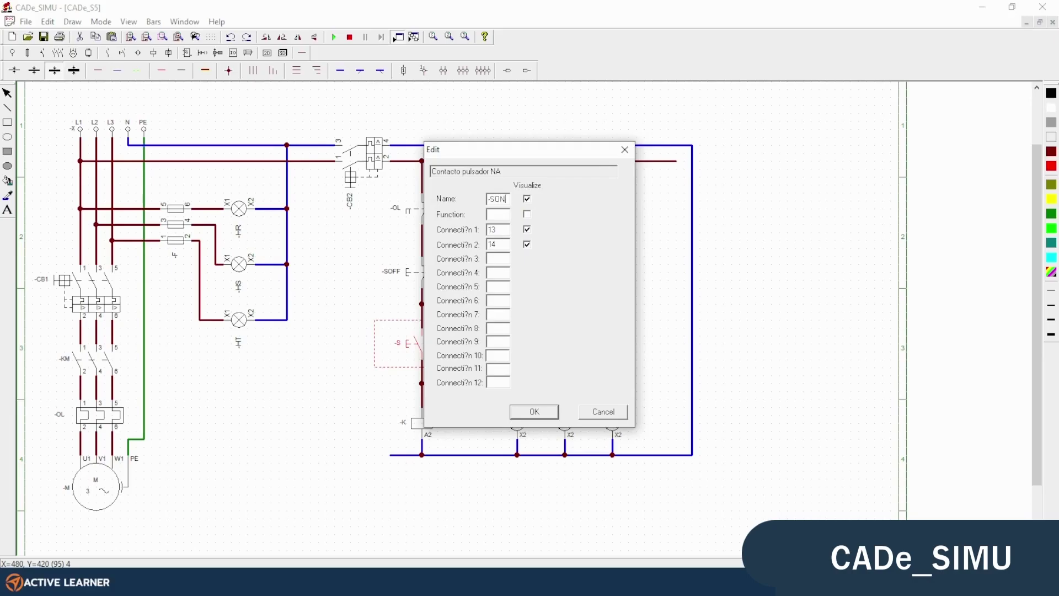
left_click(524, 412)
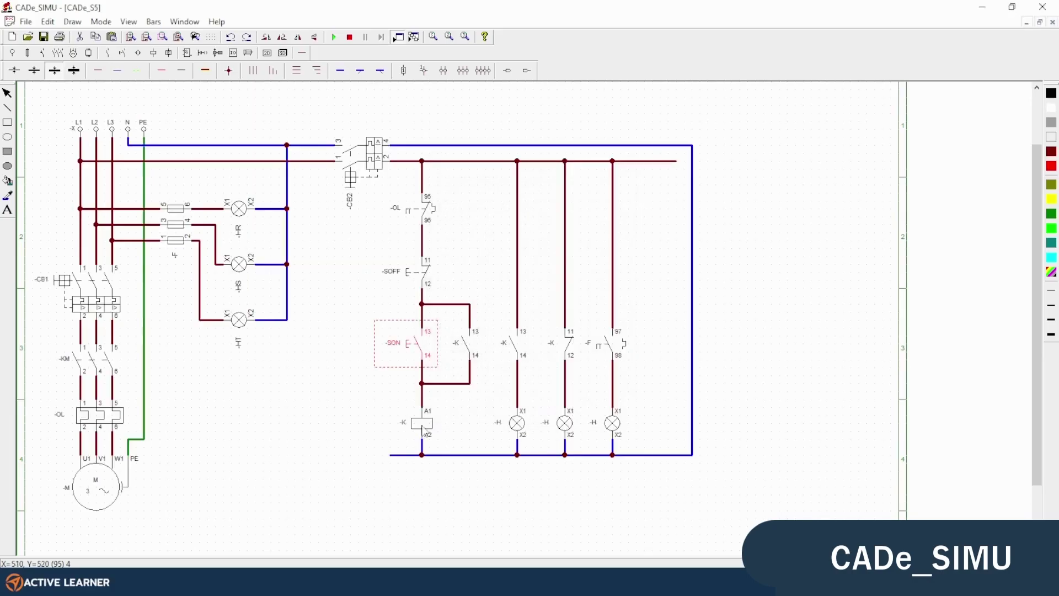
Rename the contactor coil and the holding contact parallel to the SON pushbutton as KM
double_click(415, 431)
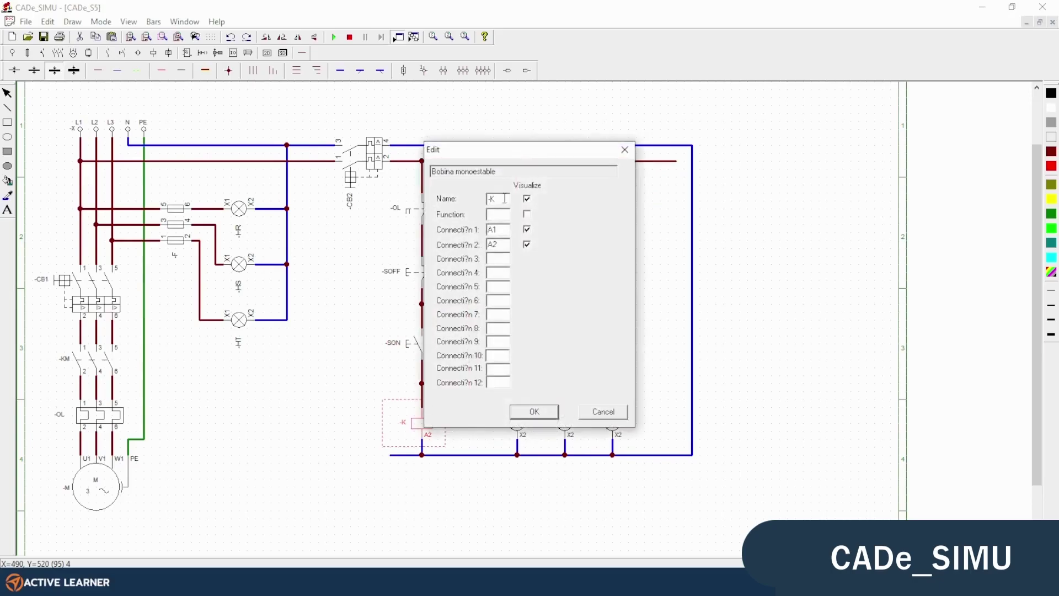
type("M")
left_click(540, 415)
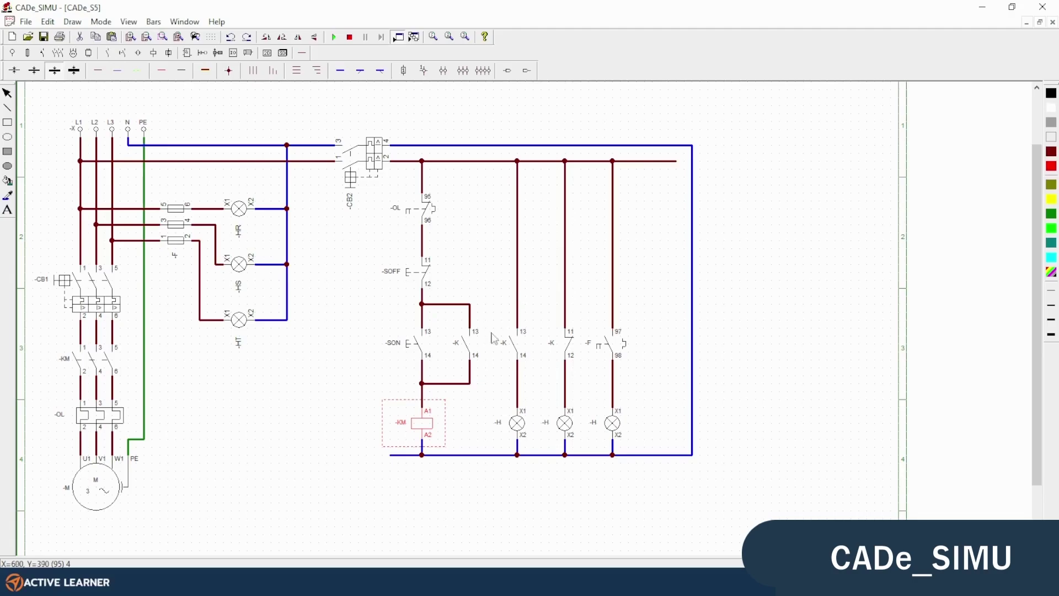
double_click(467, 336)
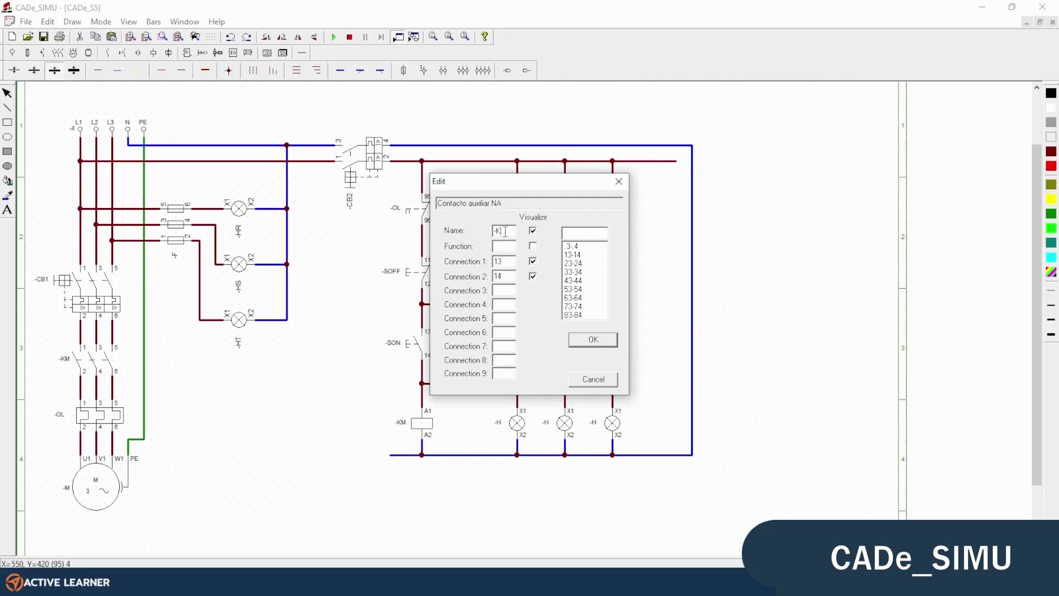
type("M")
left_click(576, 343)
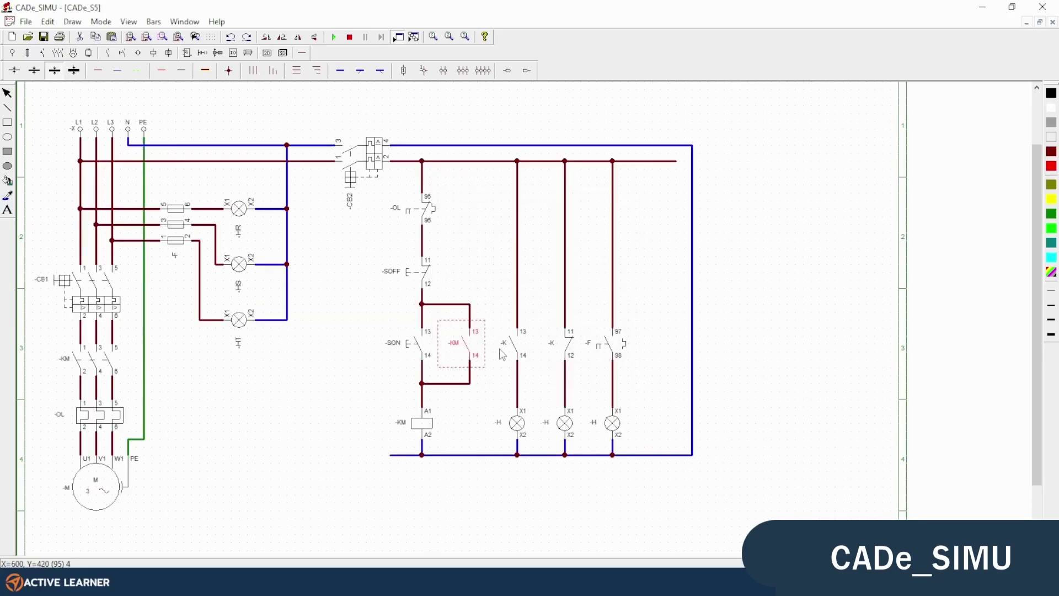
Set the terminals of the normally open K contact above the first status lamp to 23-24
double_click(506, 348)
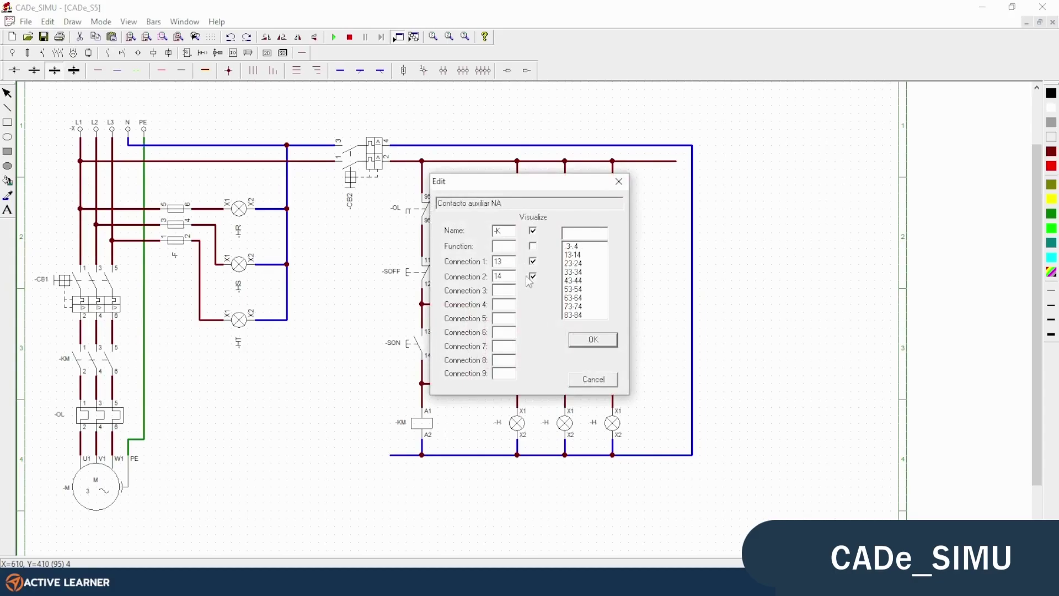
left_click(510, 230)
left_click(584, 265)
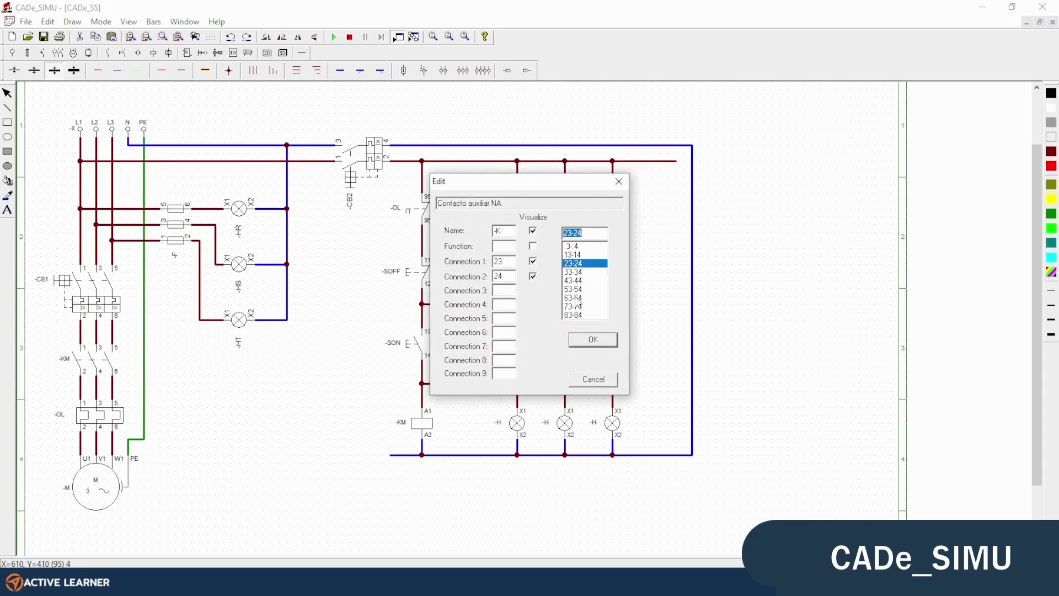
left_click(583, 344)
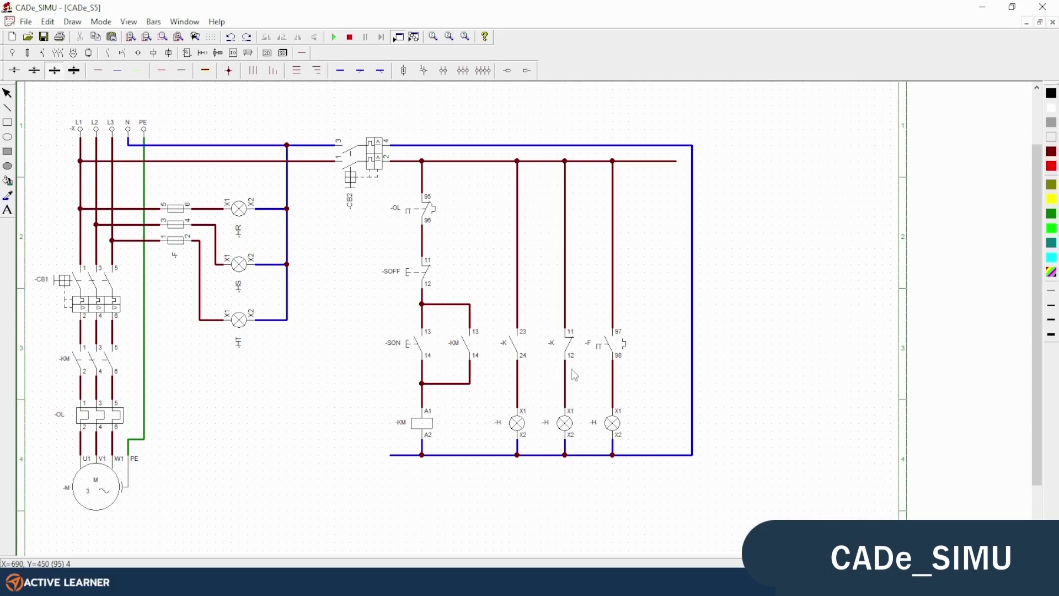
Rename the normally closed 11-12 contact above the second status lamp as KM and the 97-98 overload contact as OL
double_click(559, 350)
left_click(533, 261)
left_click(509, 233)
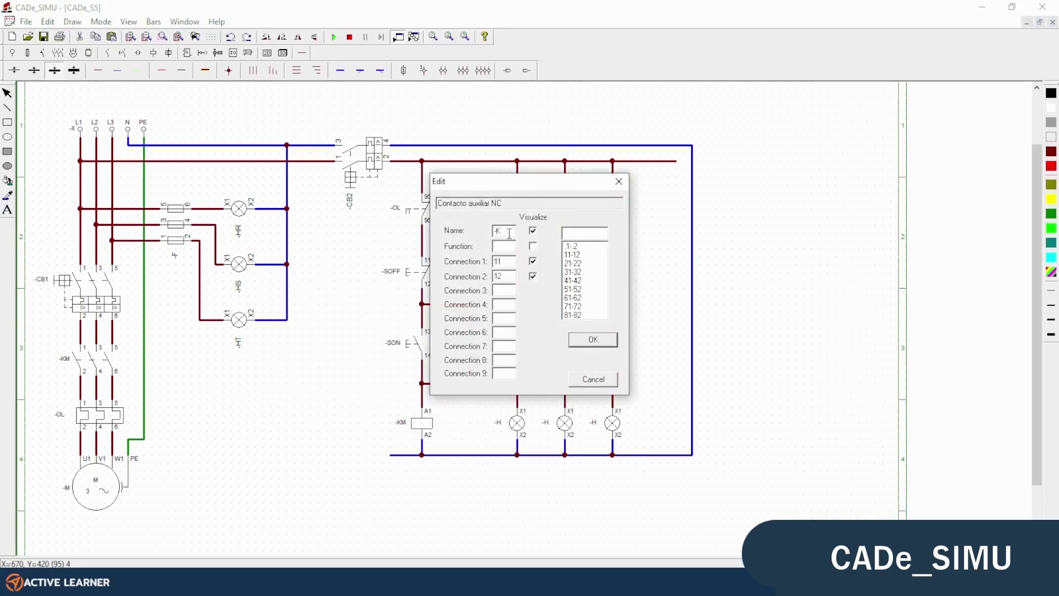
type("M")
left_click(584, 340)
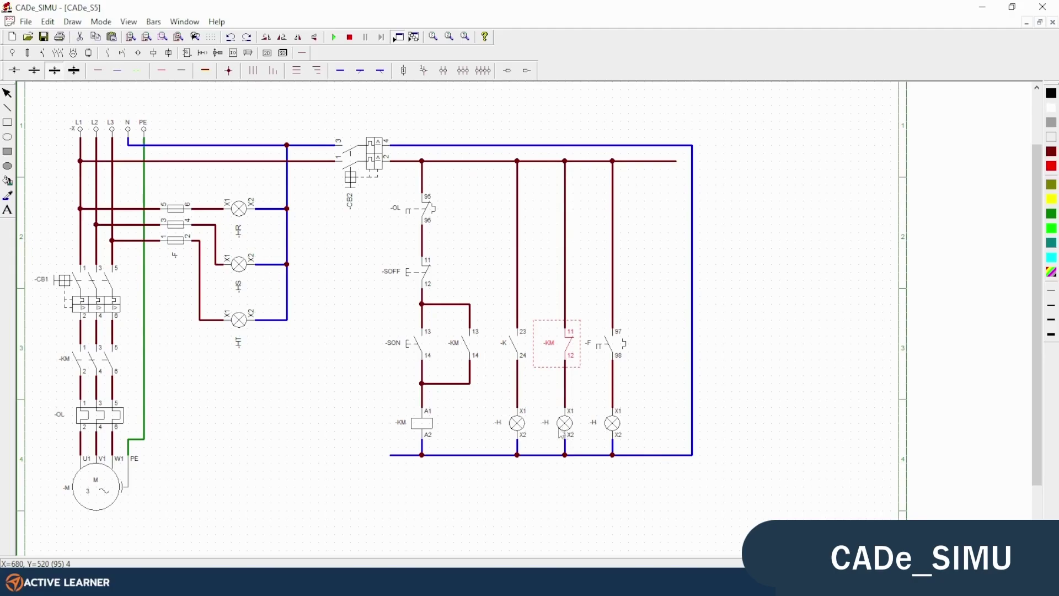
left_click(676, 372)
double_click(597, 349)
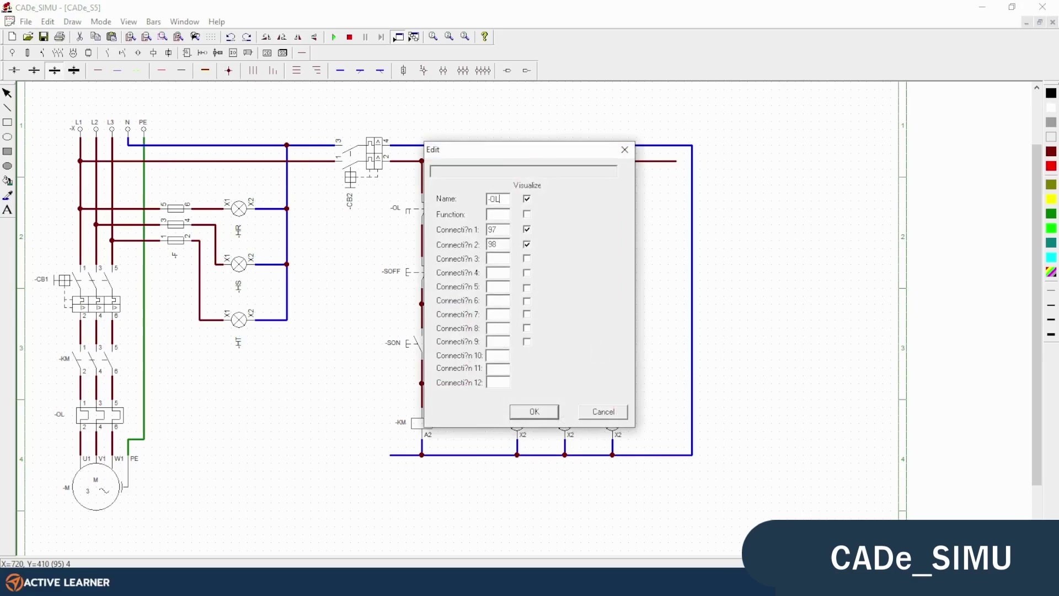
left_click(533, 412)
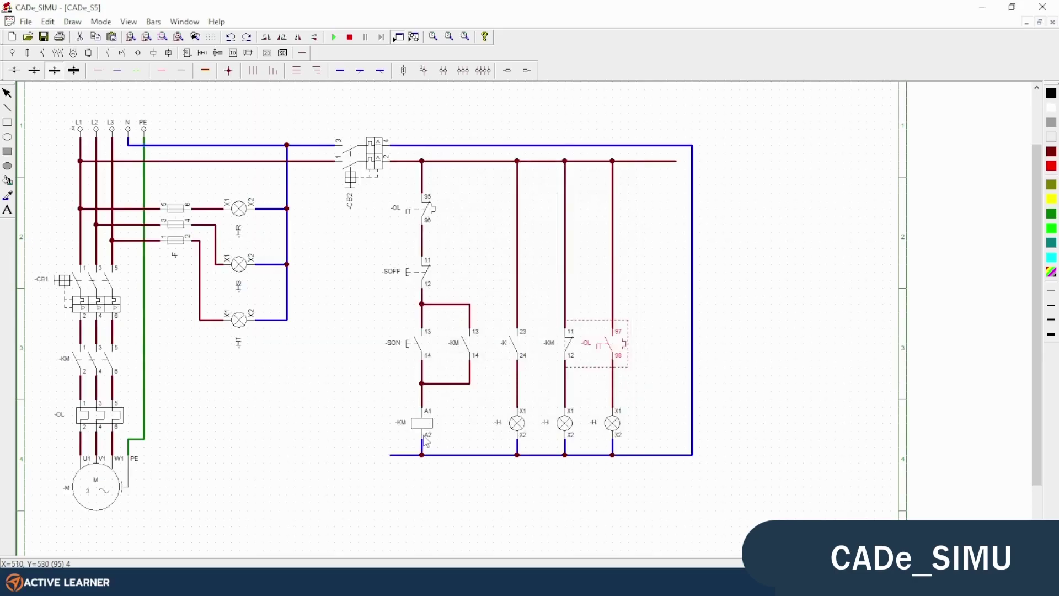
Name the first status lamp HON, and name the second status lamp HOFF with its colour set to red
double_click(500, 430)
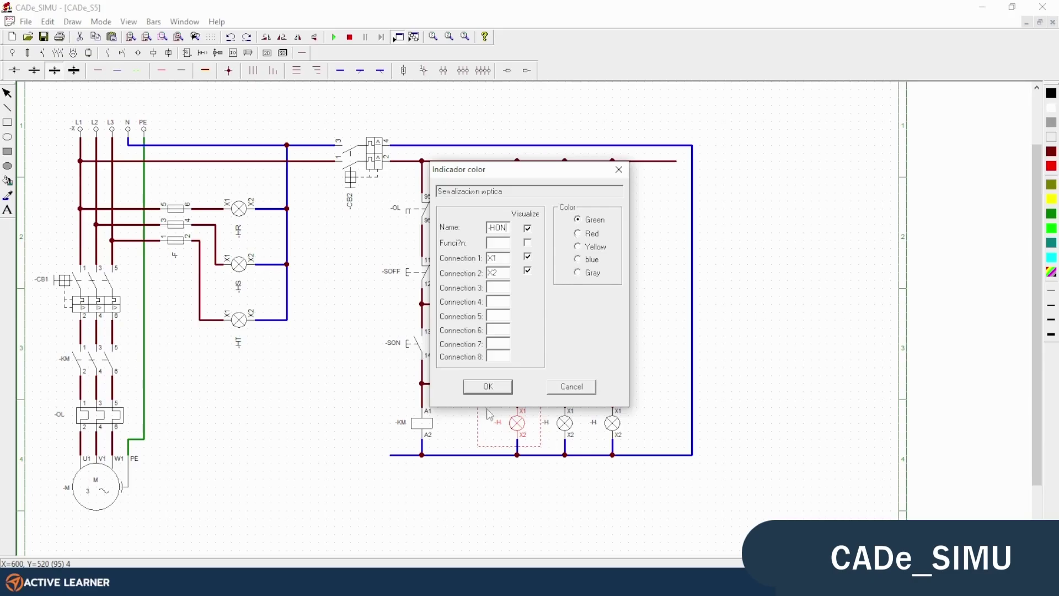
left_click(483, 386)
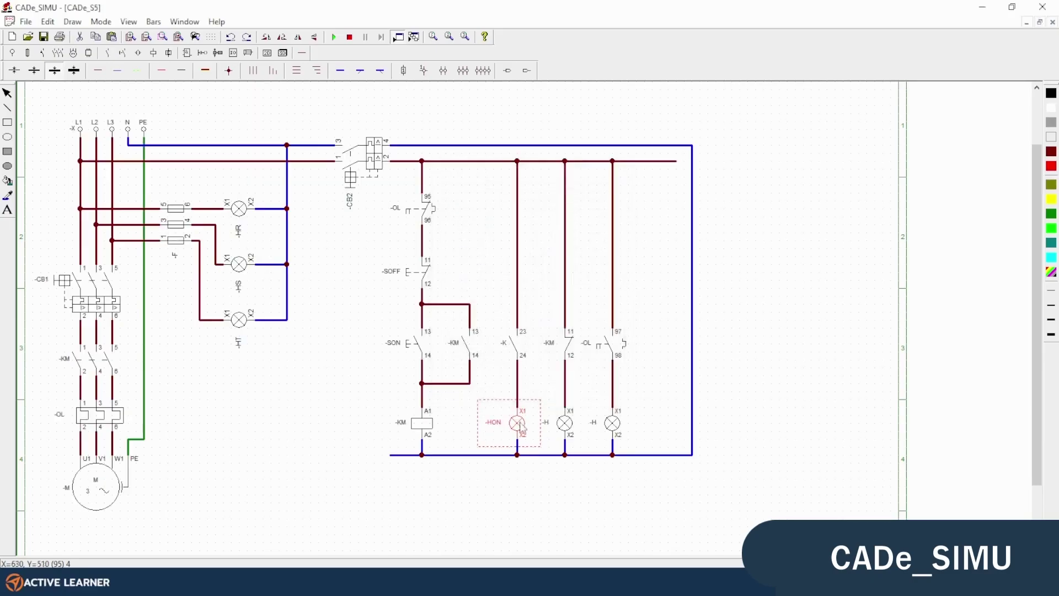
double_click(561, 428)
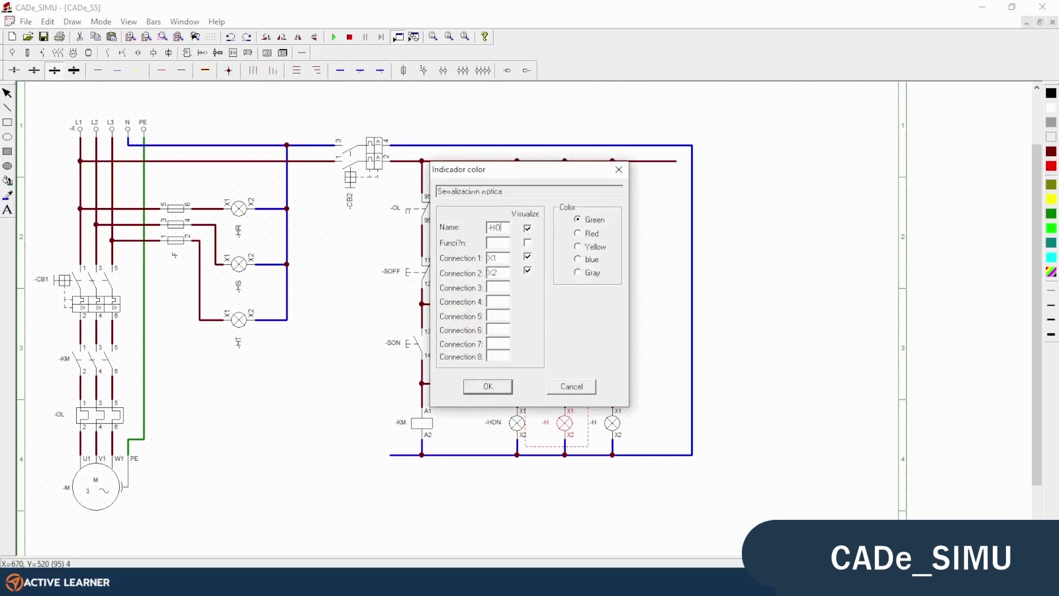
left_click(577, 234)
left_click(494, 387)
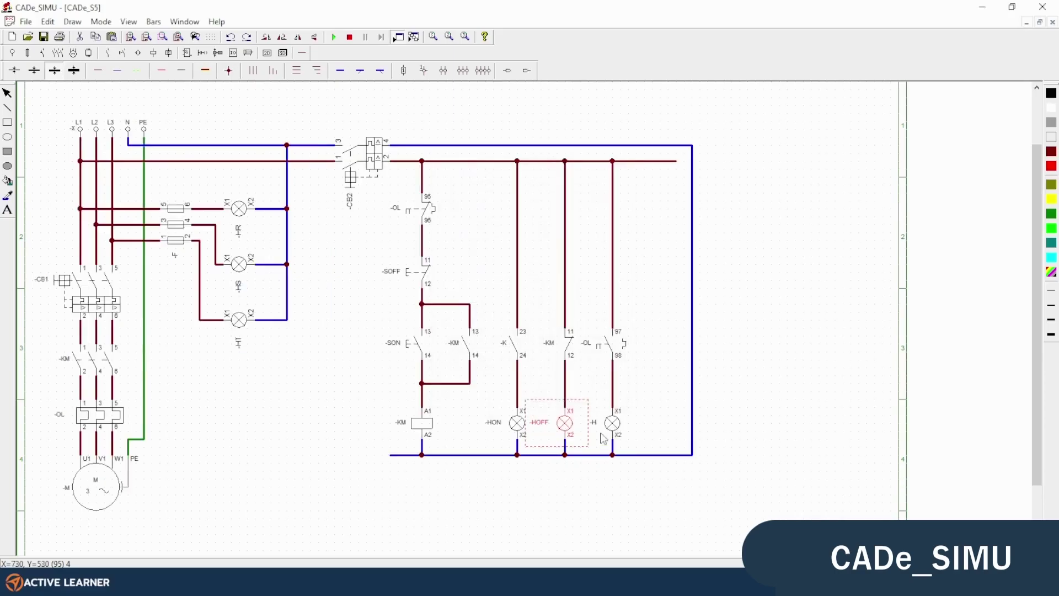
Name the third status lamp HOL and set its colour to yellow
double_click(600, 423)
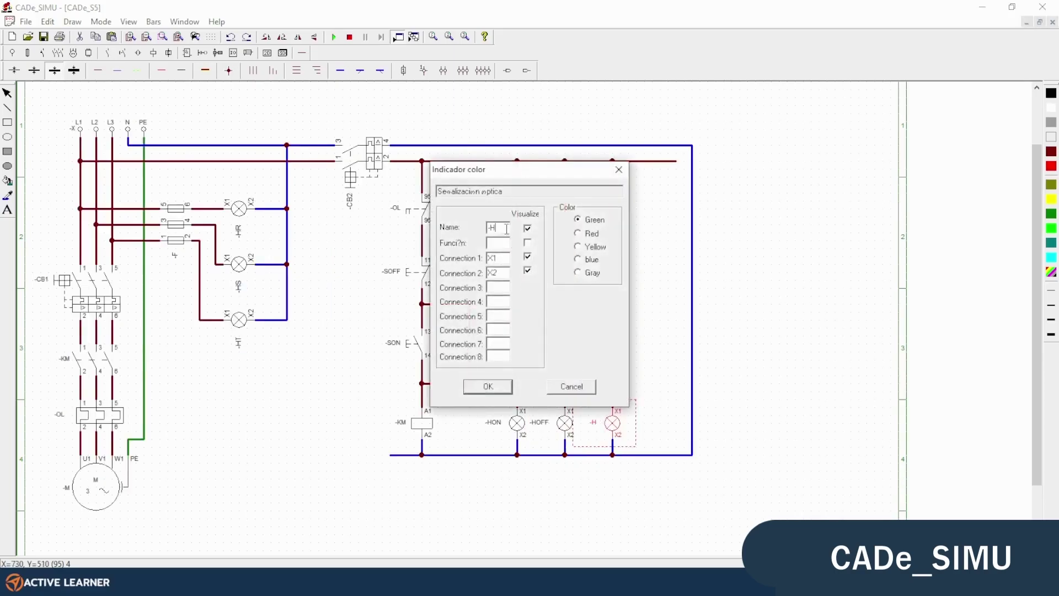
type("OL")
left_click(578, 249)
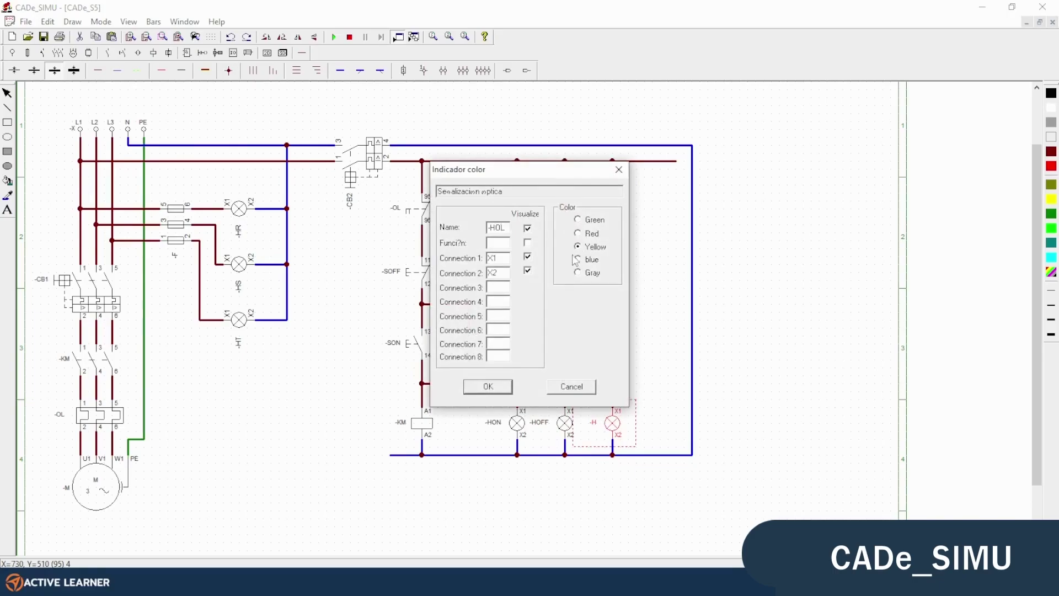
left_click(483, 388)
left_click(792, 361)
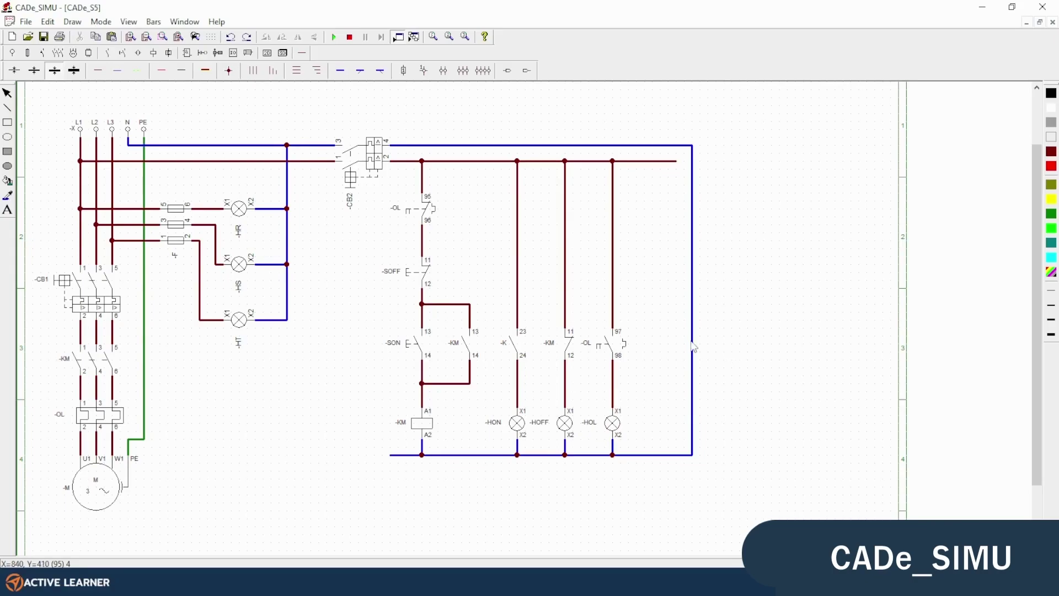
Simulate the circuit with breakers CB1 and CB2 closed, start the motor with SON to check the lamps, and end the simulation
left_click(334, 37)
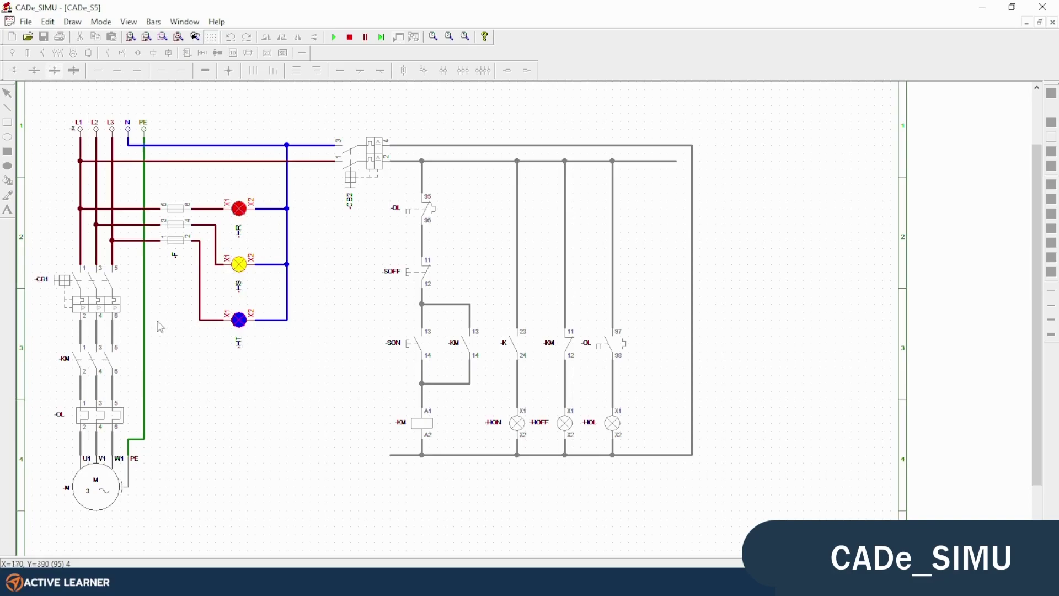
left_click(105, 284)
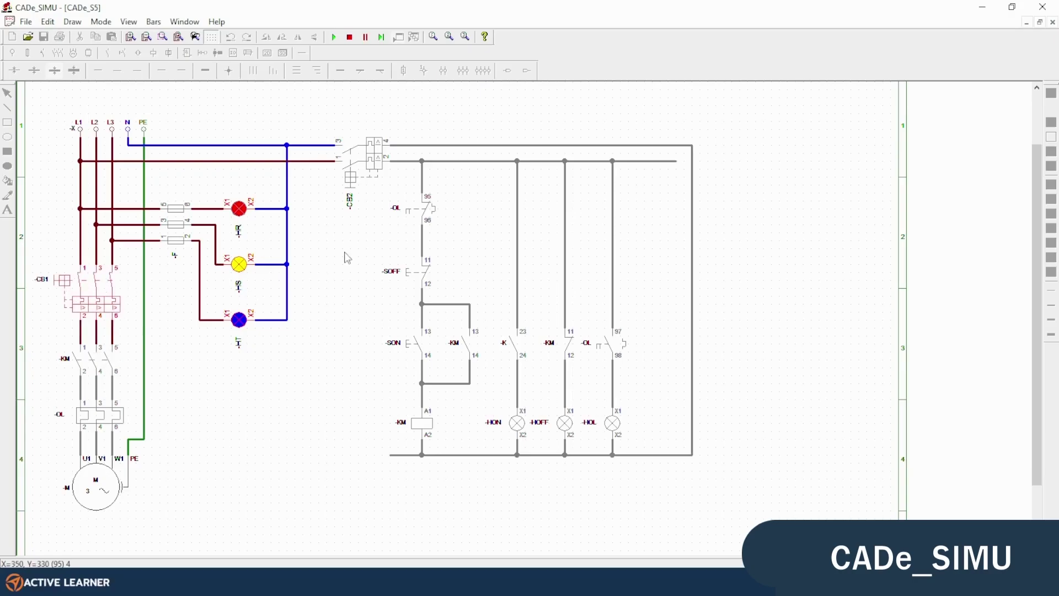
left_click(361, 163)
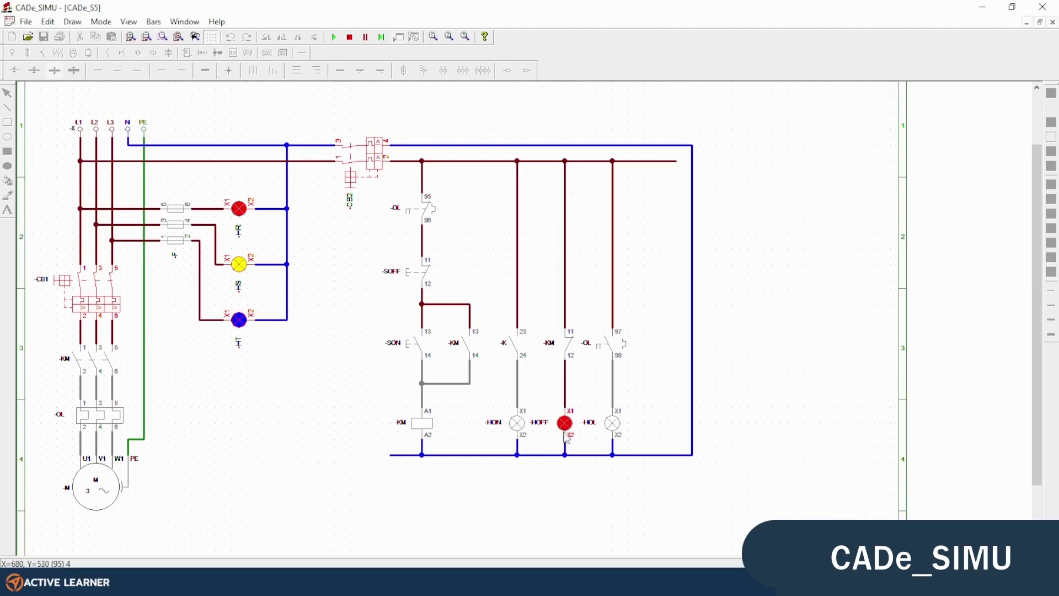
left_click(407, 347)
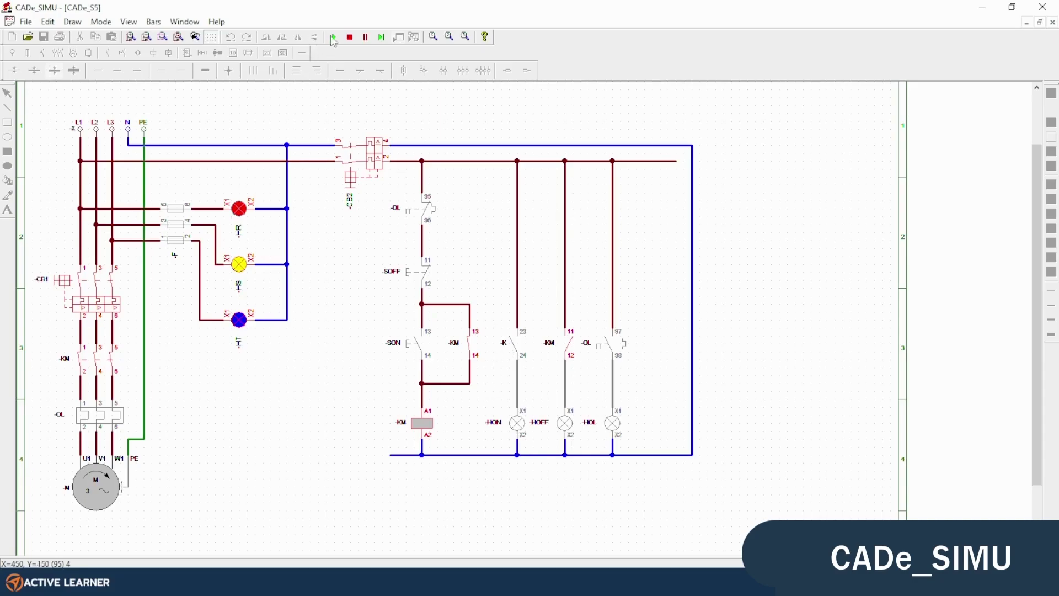
left_click(350, 37)
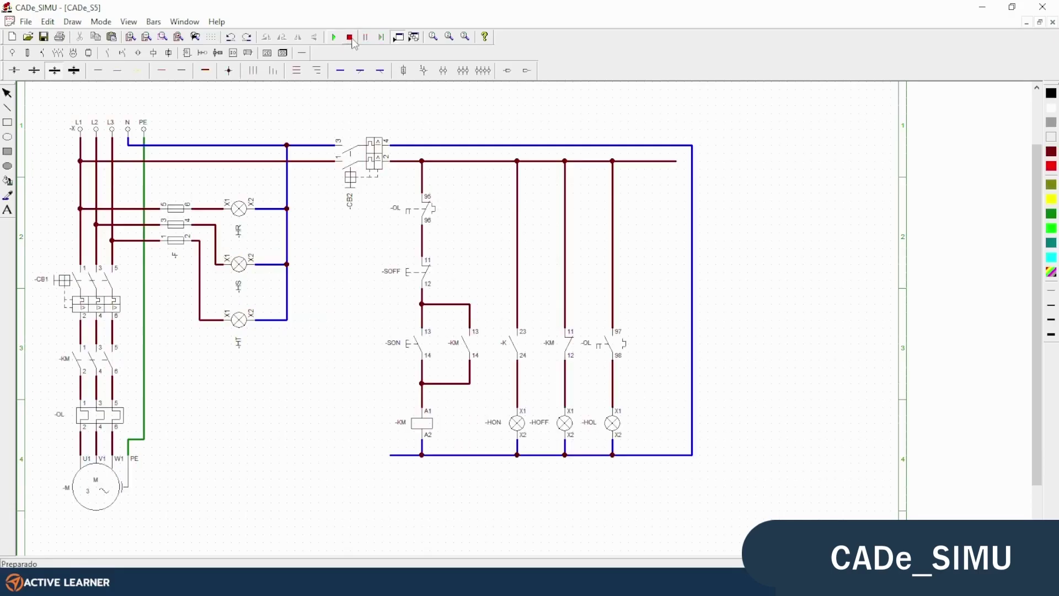
Rename the normally open 23-24 contact above the HON lamp as KM
double_click(509, 348)
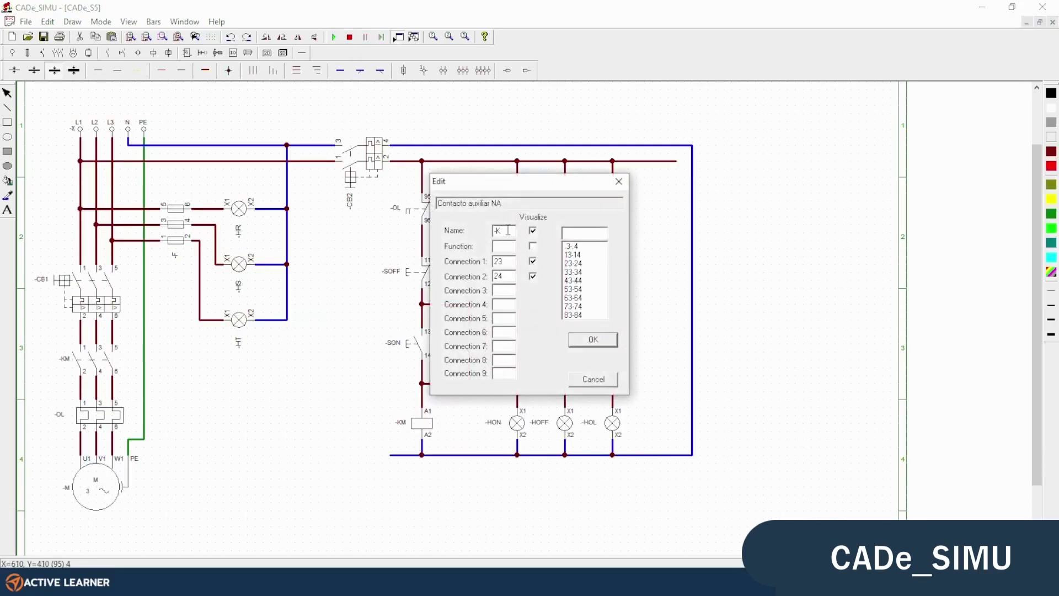
type("M")
left_click(579, 341)
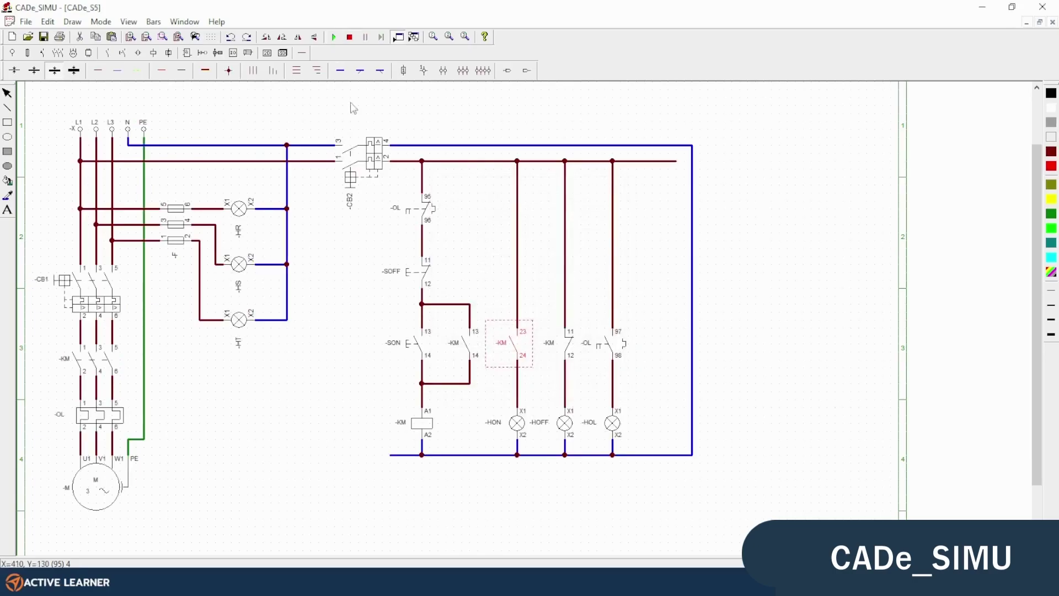
Simulate the circuit with breakers CB1 and CB2 closed, testing motor start with SON and stop with SOFF
left_click(335, 37)
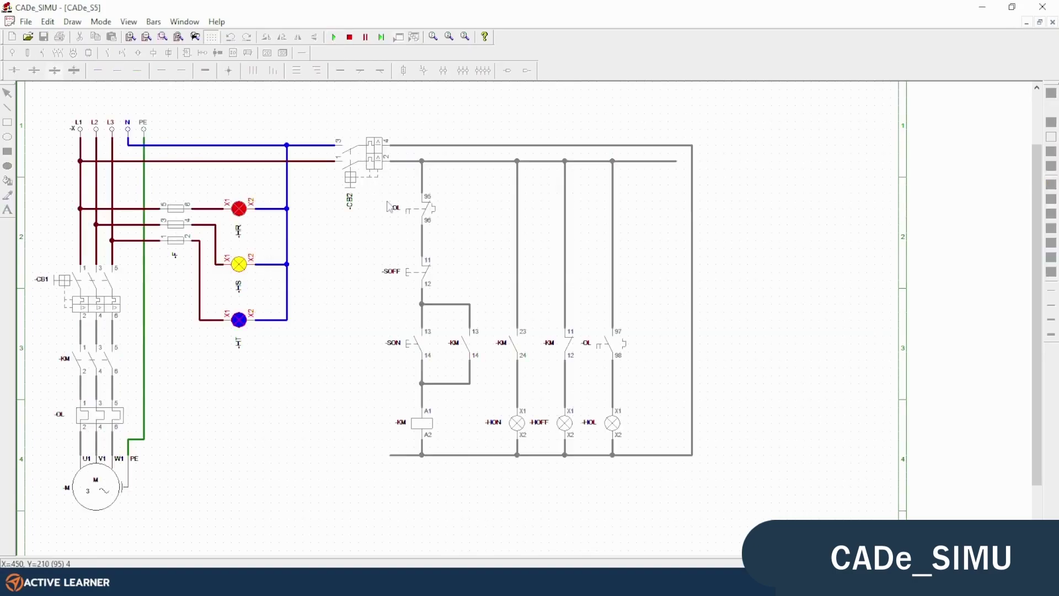
left_click(100, 303)
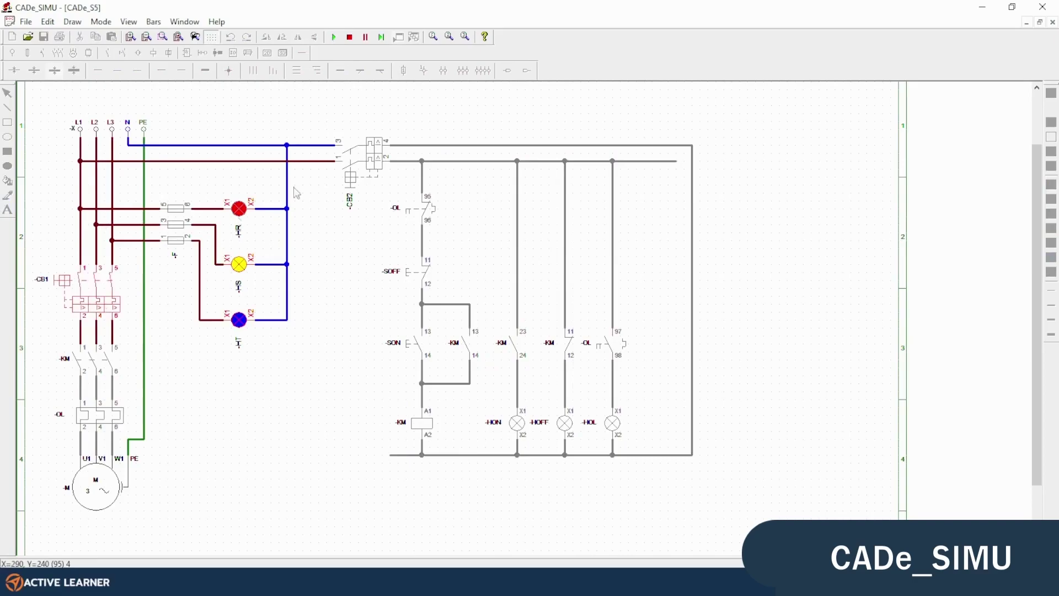
left_click(366, 155)
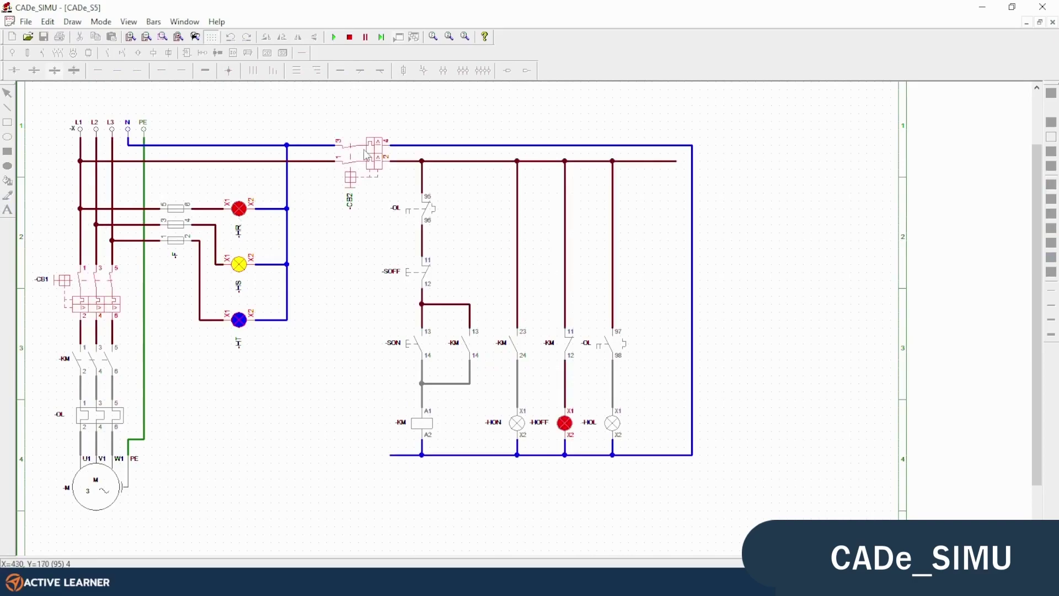
left_click(410, 343)
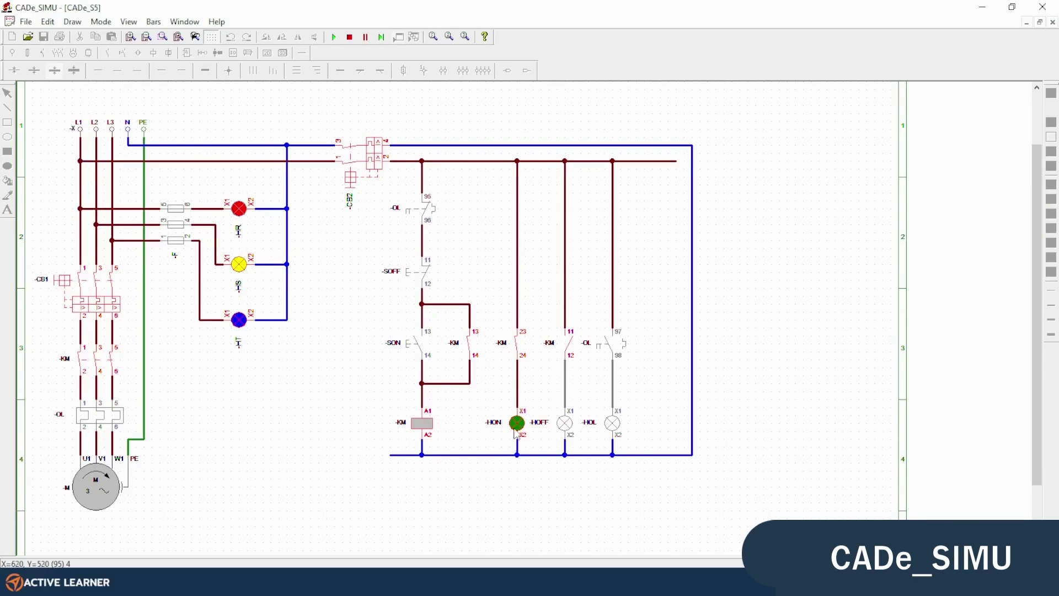
left_click(421, 278)
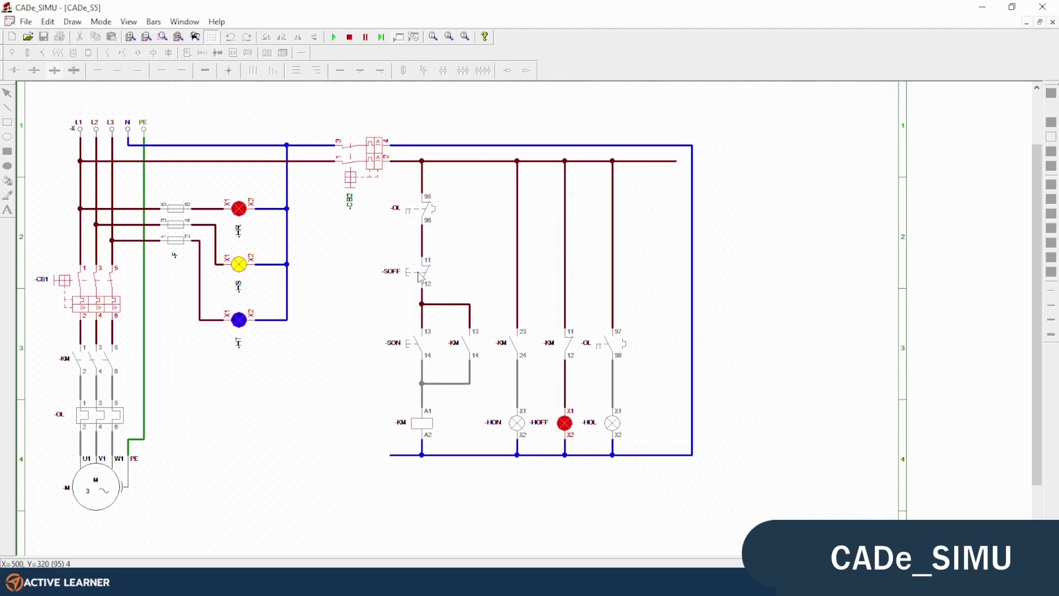
Test the overload protection by tripping OL with the motor running and resetting it, and check SON and SOFF again
left_click(414, 348)
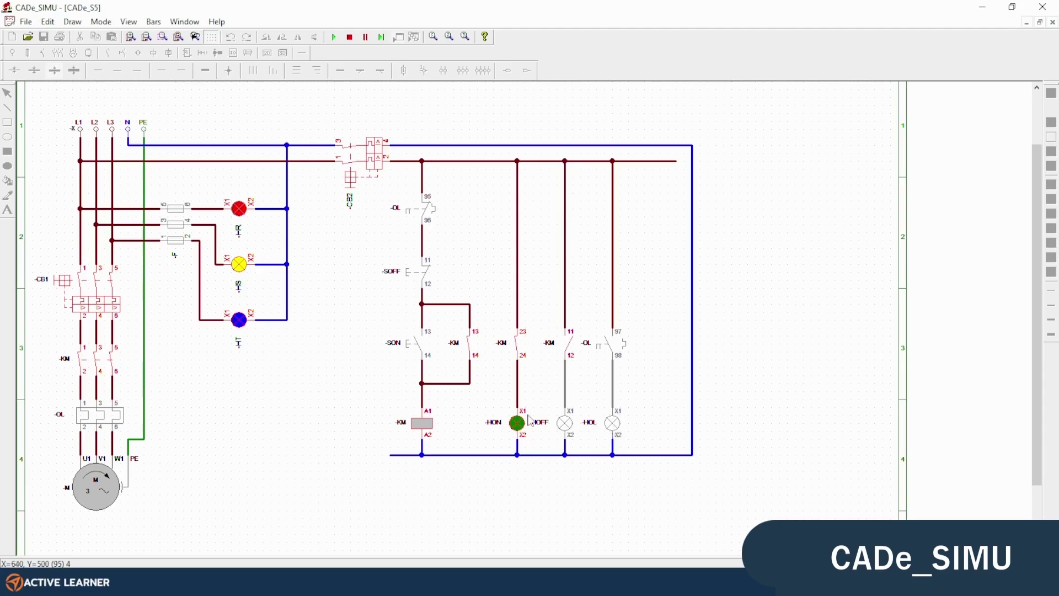
left_click(102, 422)
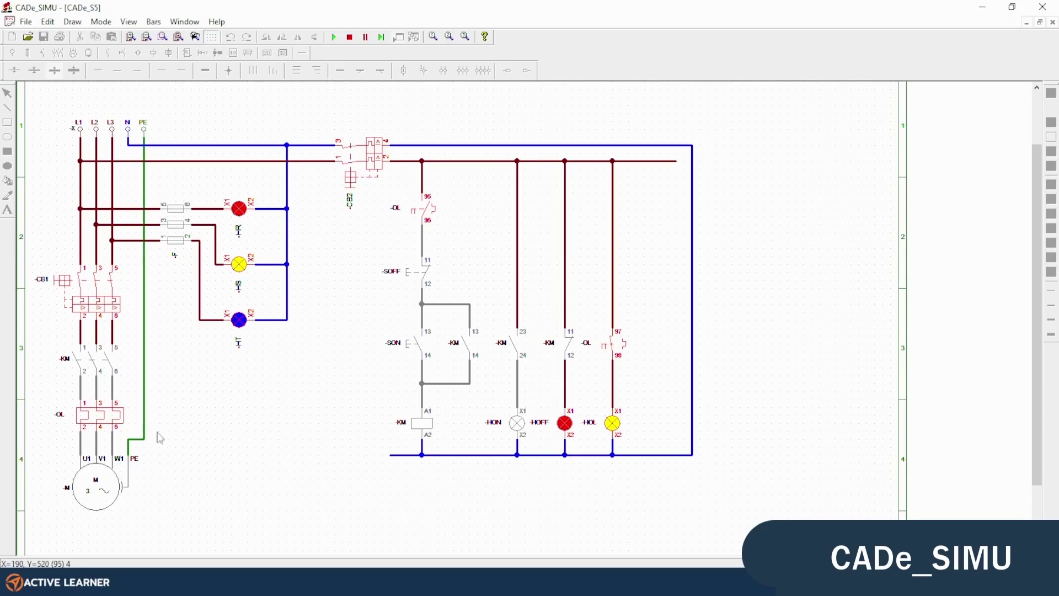
left_click(103, 425)
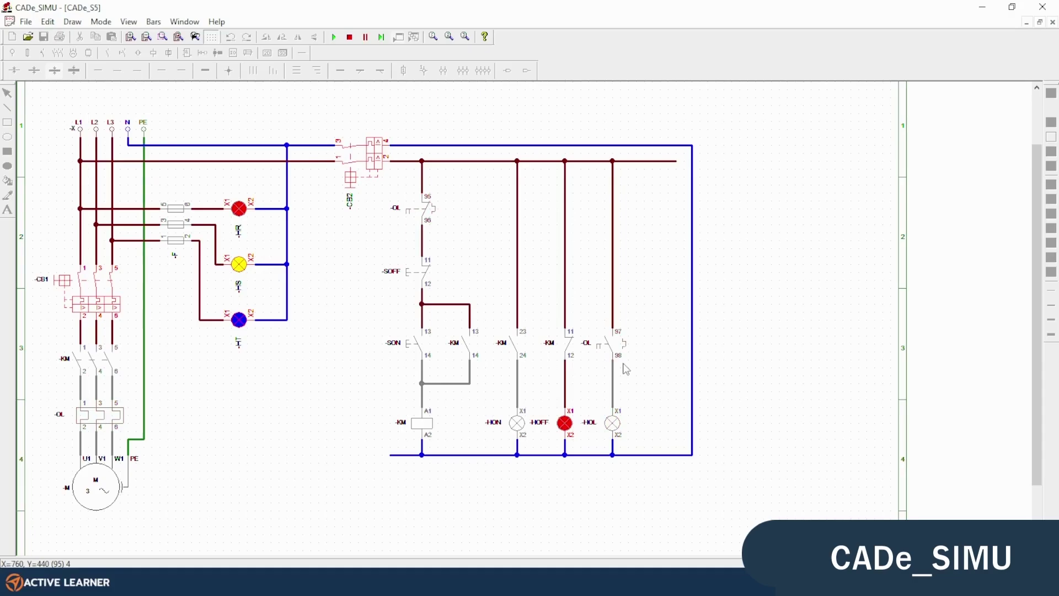
left_click(418, 346)
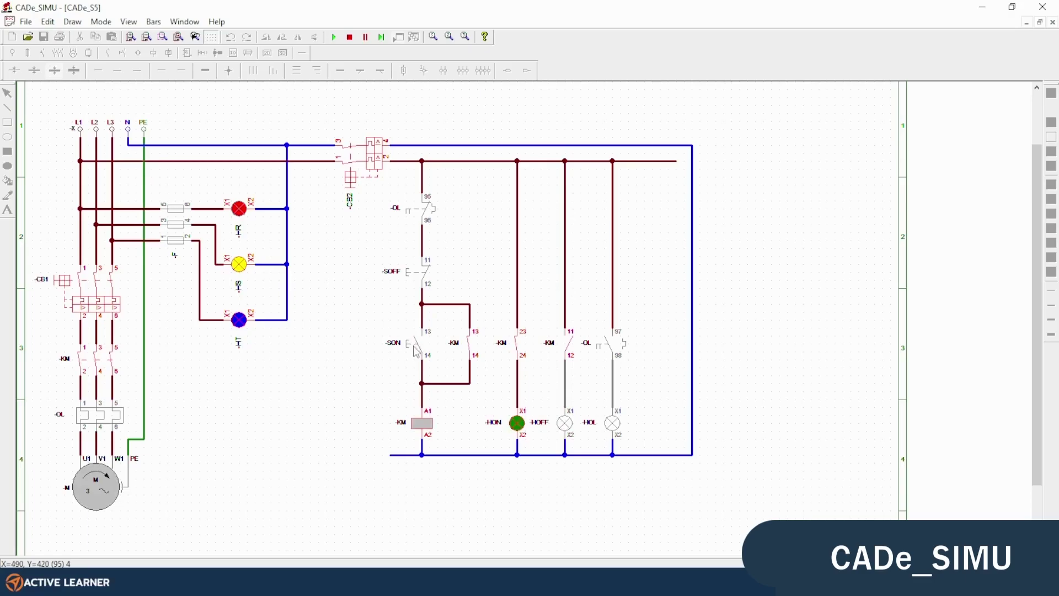
left_click(416, 273)
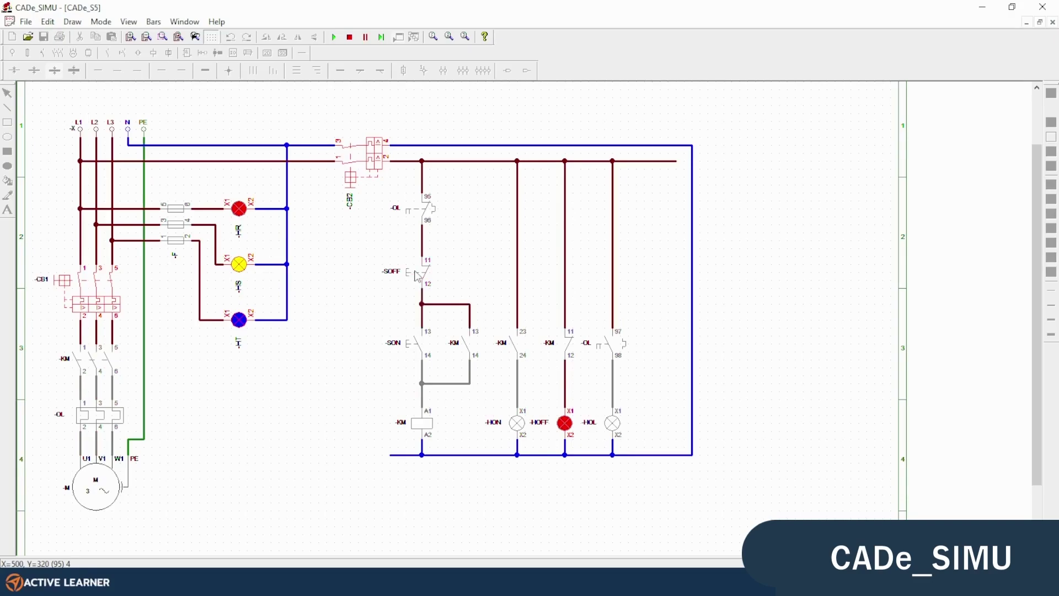